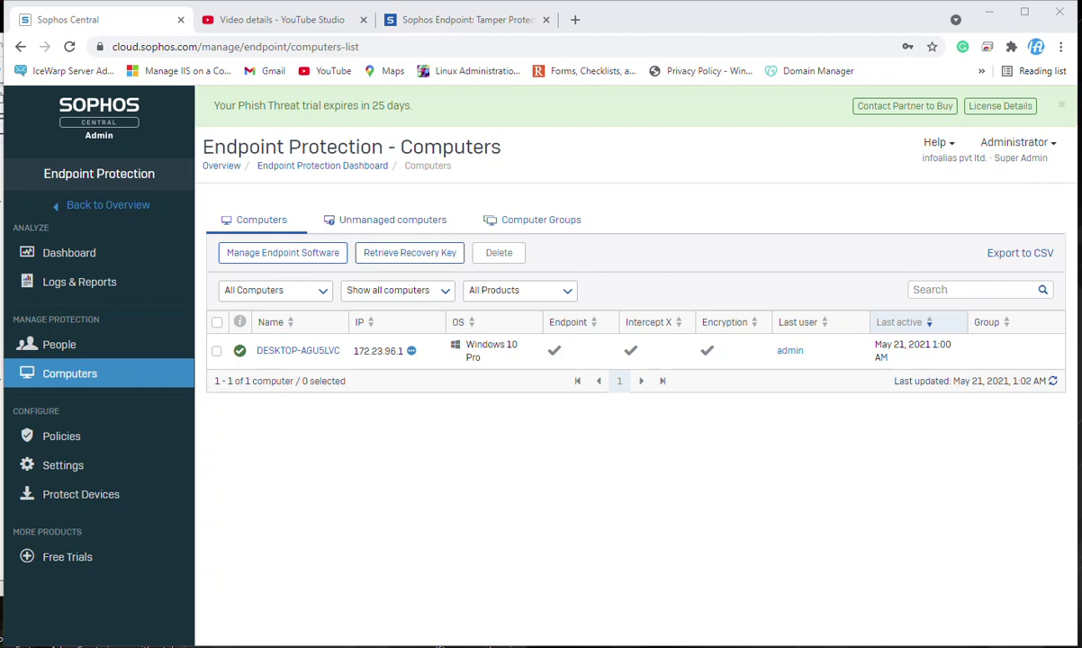
Open the settings of the base Peripheral Control policy.
left_click(61, 436)
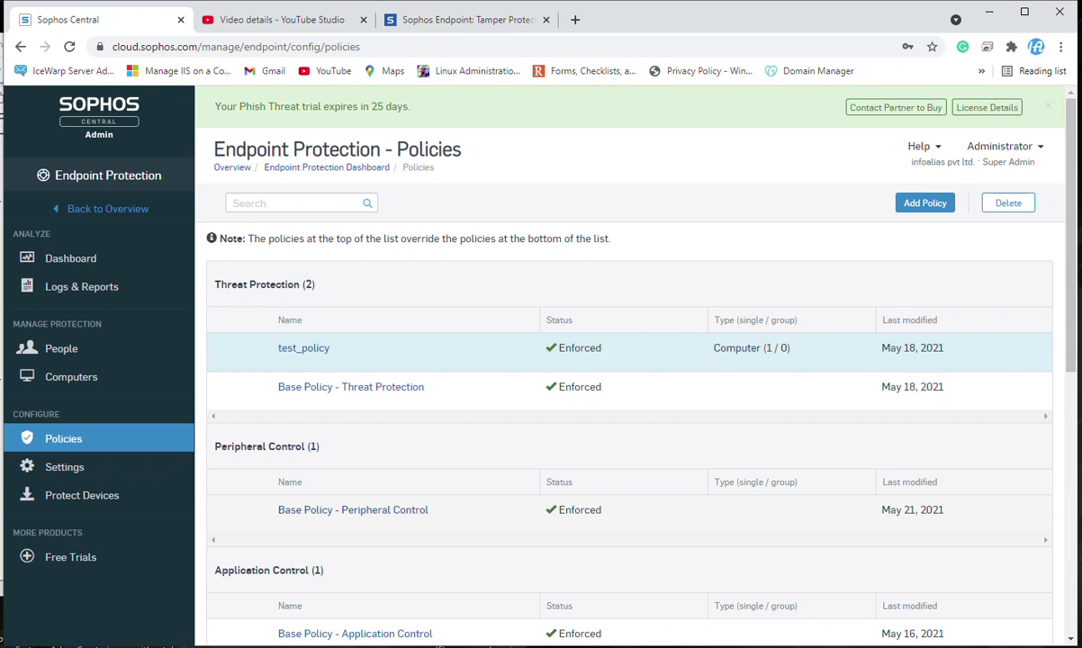
left_click(353, 510)
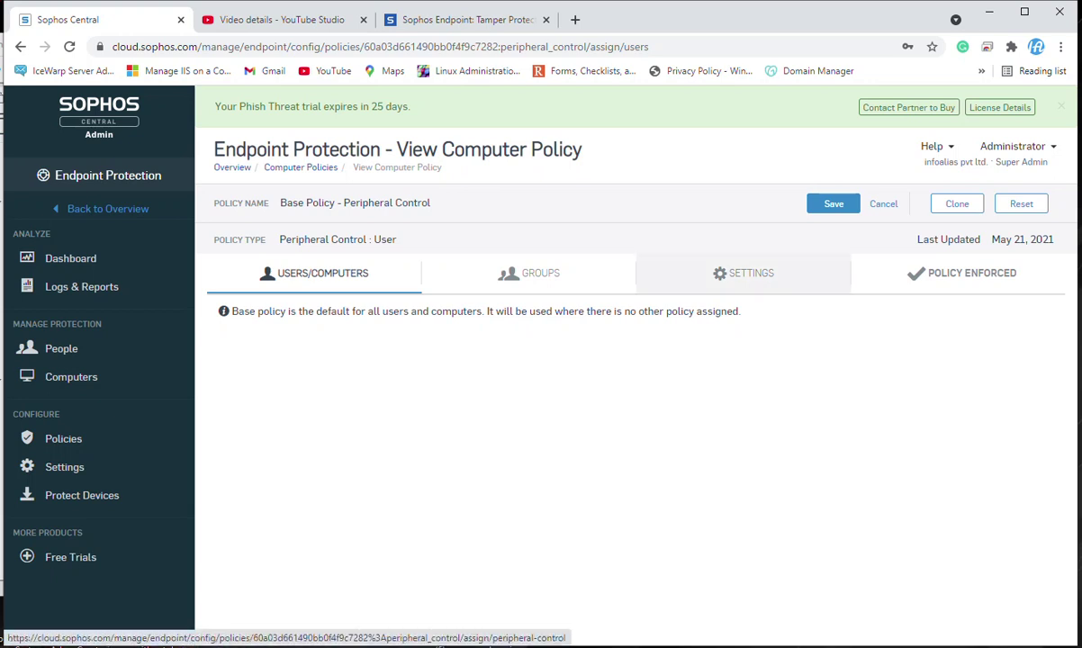
left_click(744, 273)
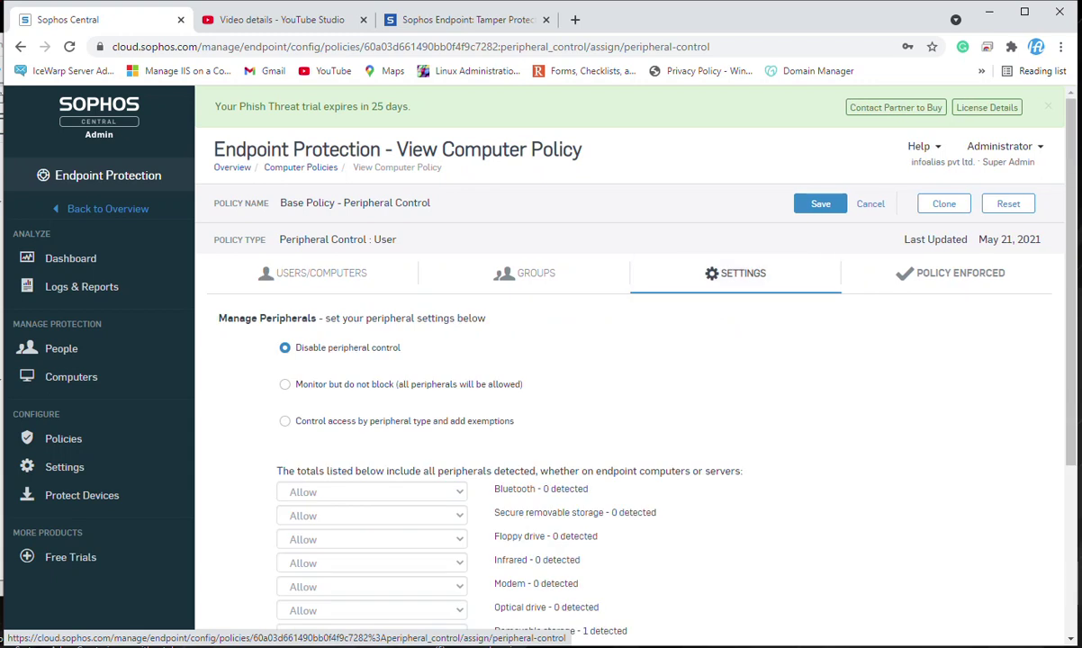
Set the policy to control access by peripheral type and add exemptions.
scroll(598, 361, "down", 1)
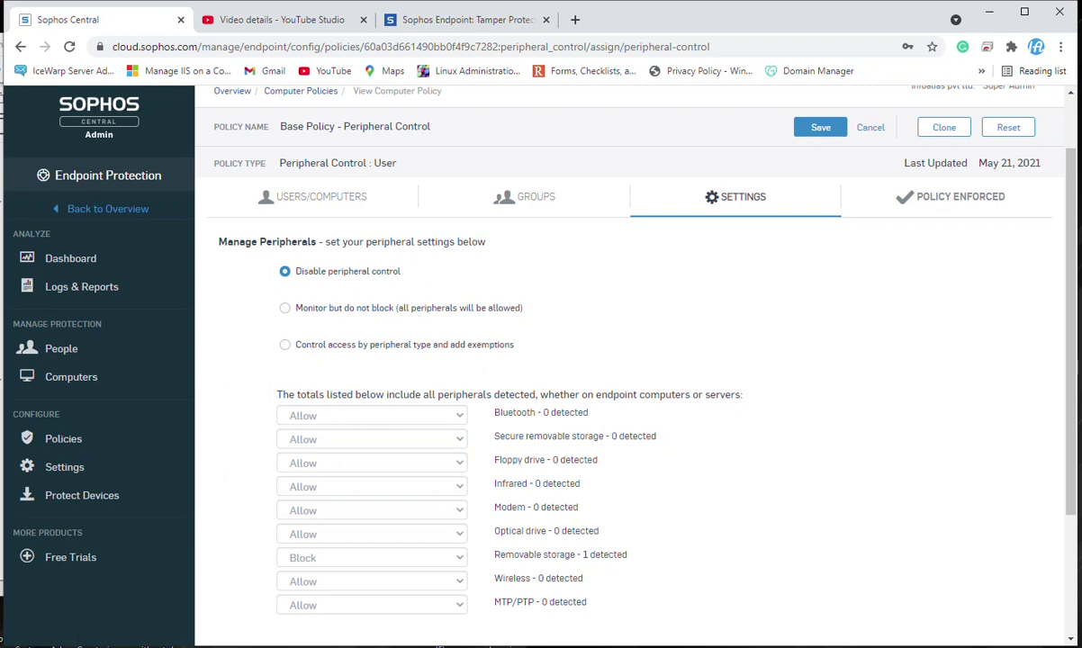
scroll(630, 360, "down", 2)
scroll(630, 360, "up", 2)
scroll(630, 360, "down", 1)
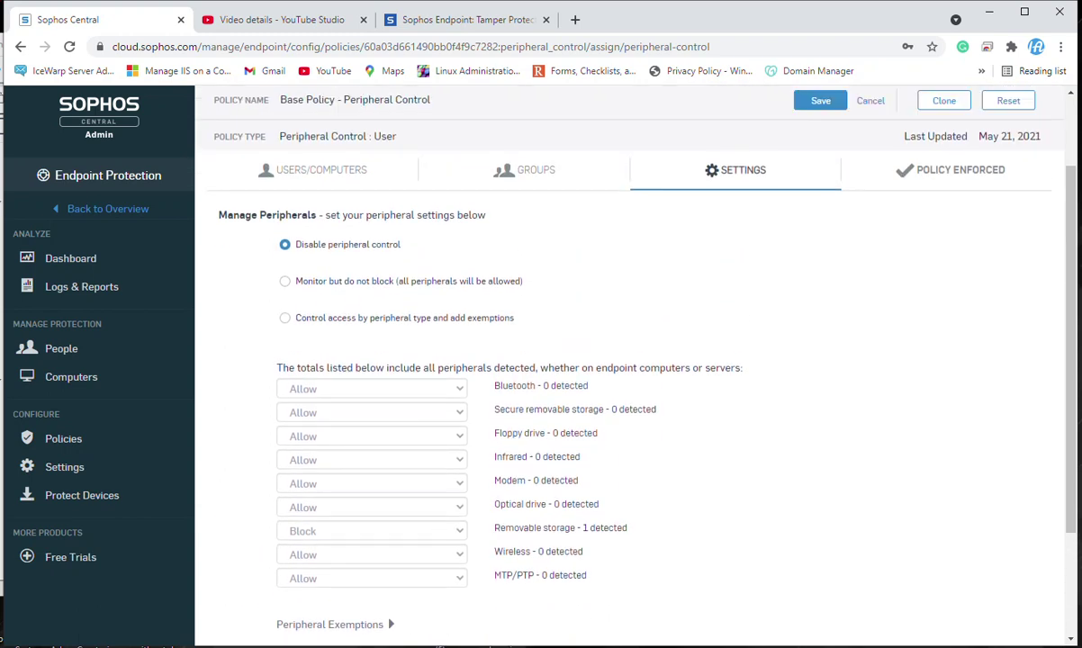
left_click(285, 318)
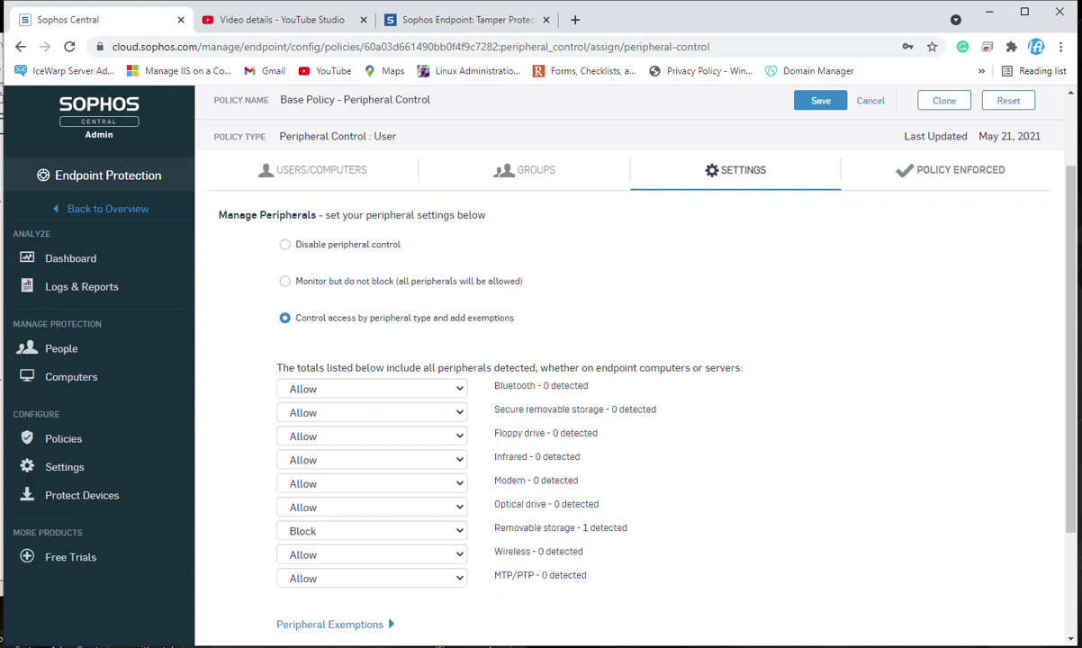
Set Bluetooth access to Block.
left_click(371, 388)
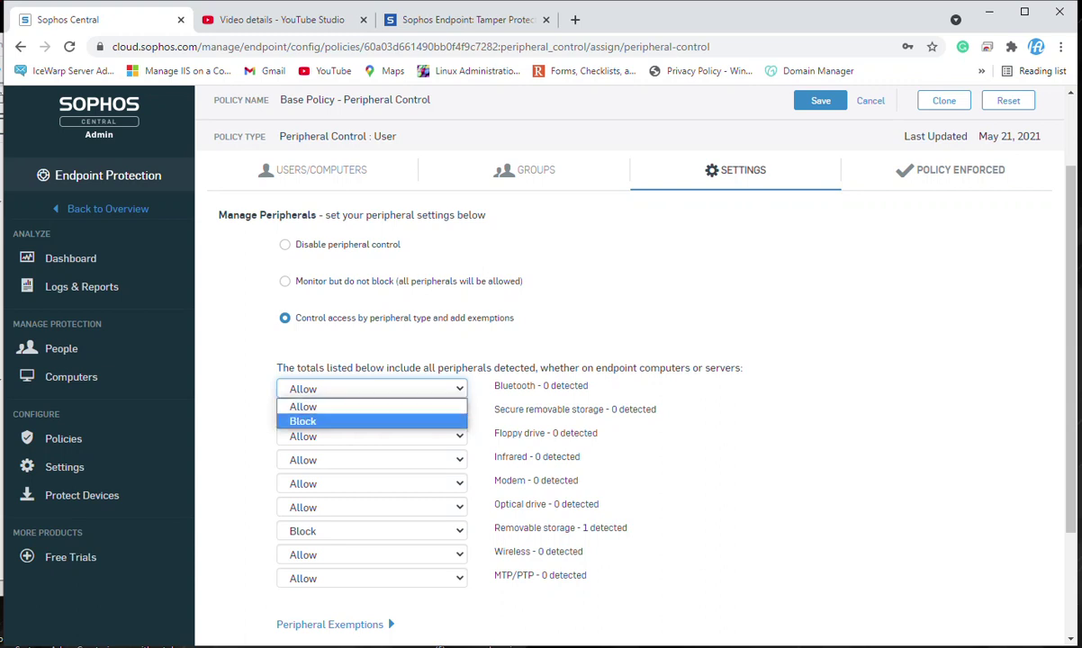
key("Escape")
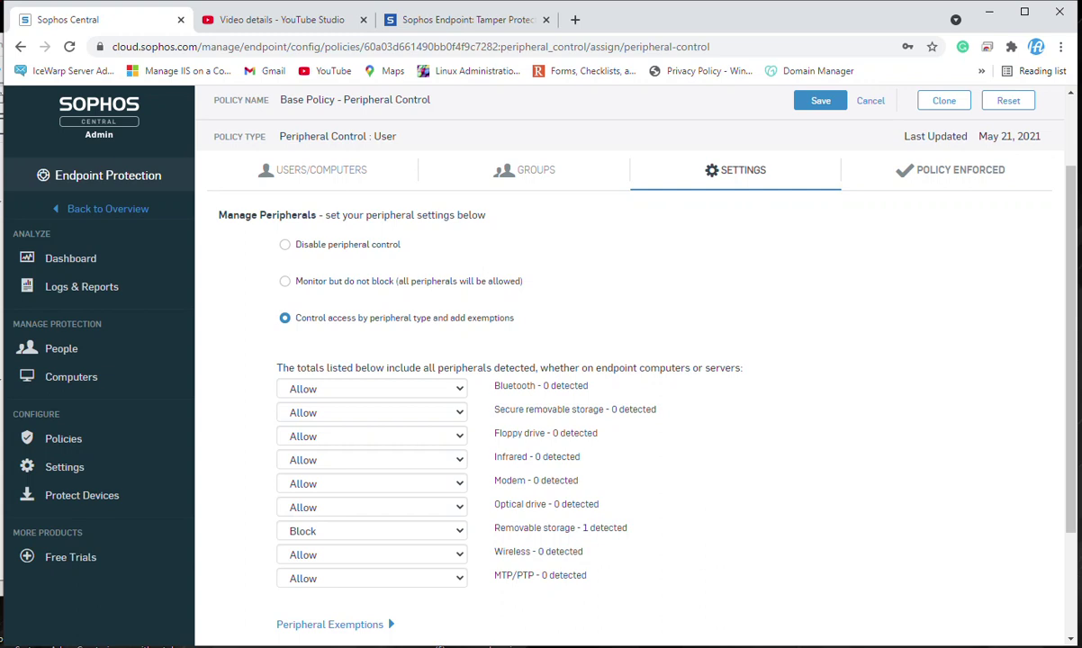
left_click(371, 388)
left_click(371, 420)
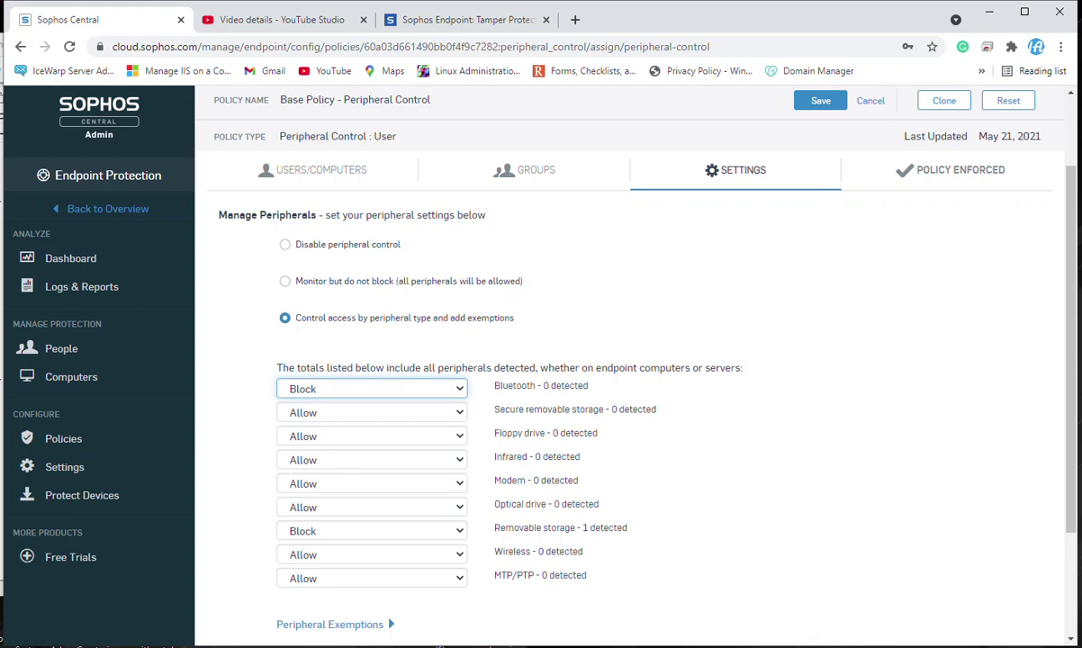
Review the Allow, Read Only and Block access options for floppy drives and choose Allow.
key("Tab")
key("Tab")
key("alt+Down")
key("Down")
key("Down")
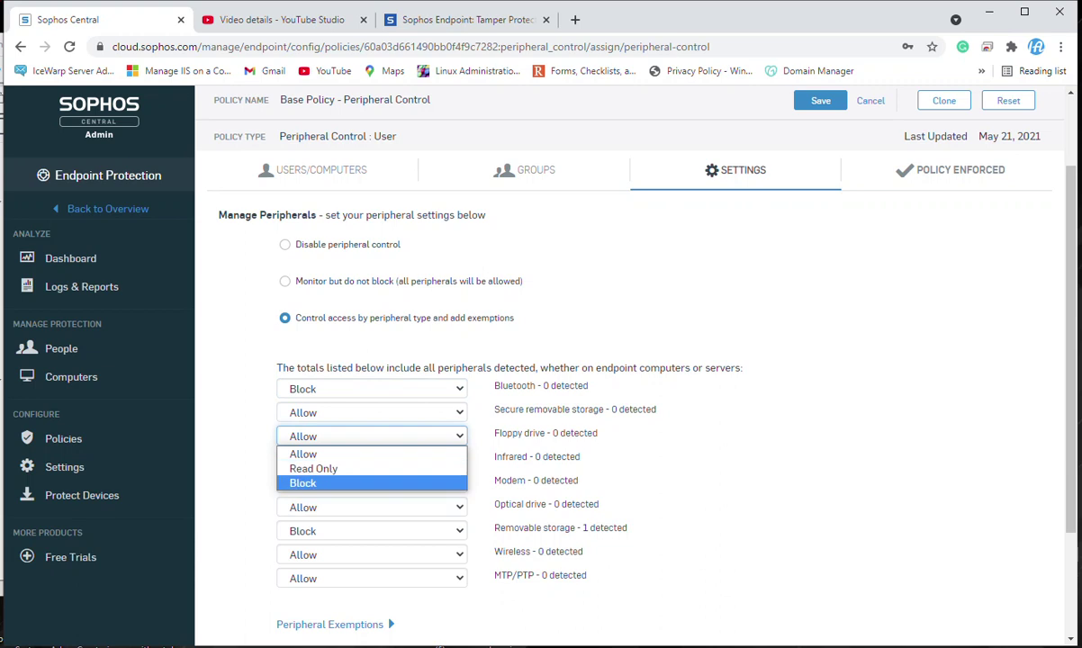
key("Up")
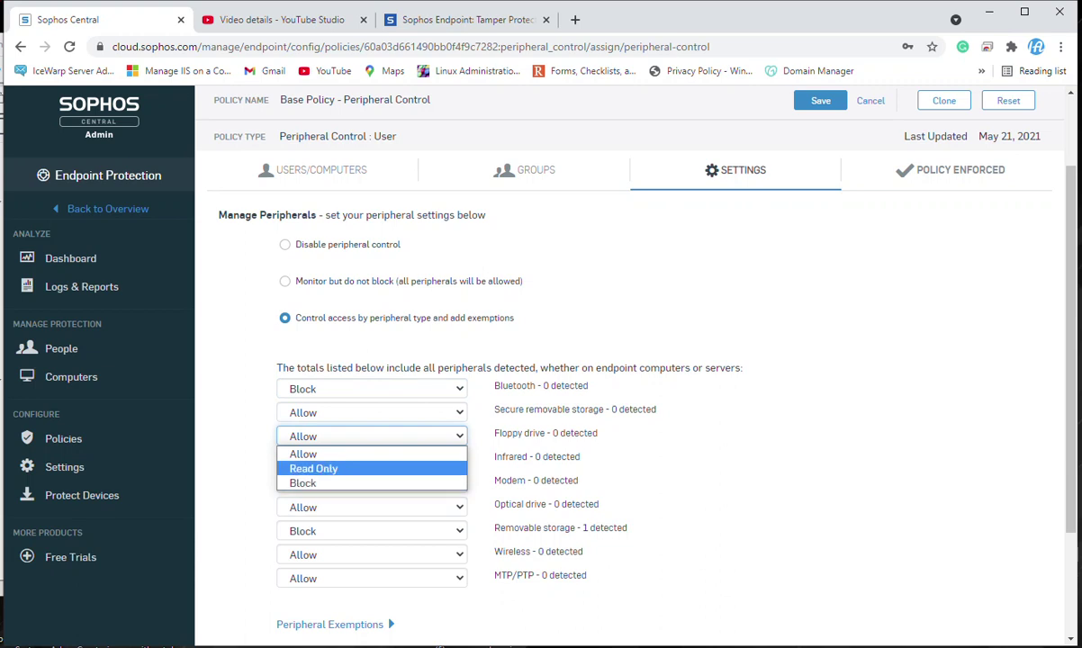
key("Down")
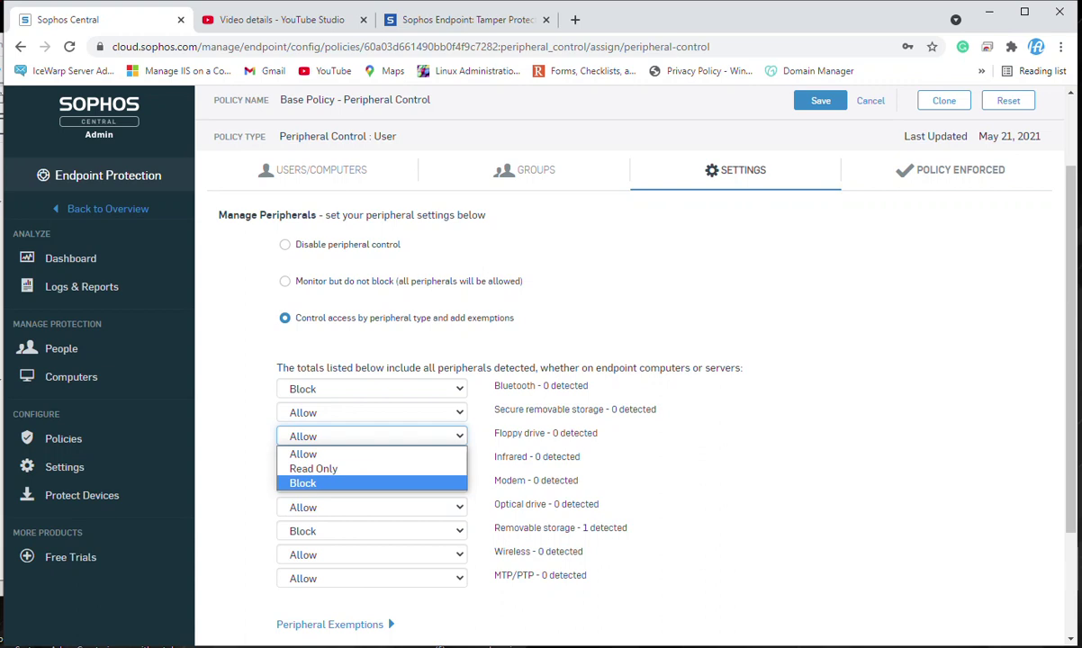
key("Up")
key("Up")
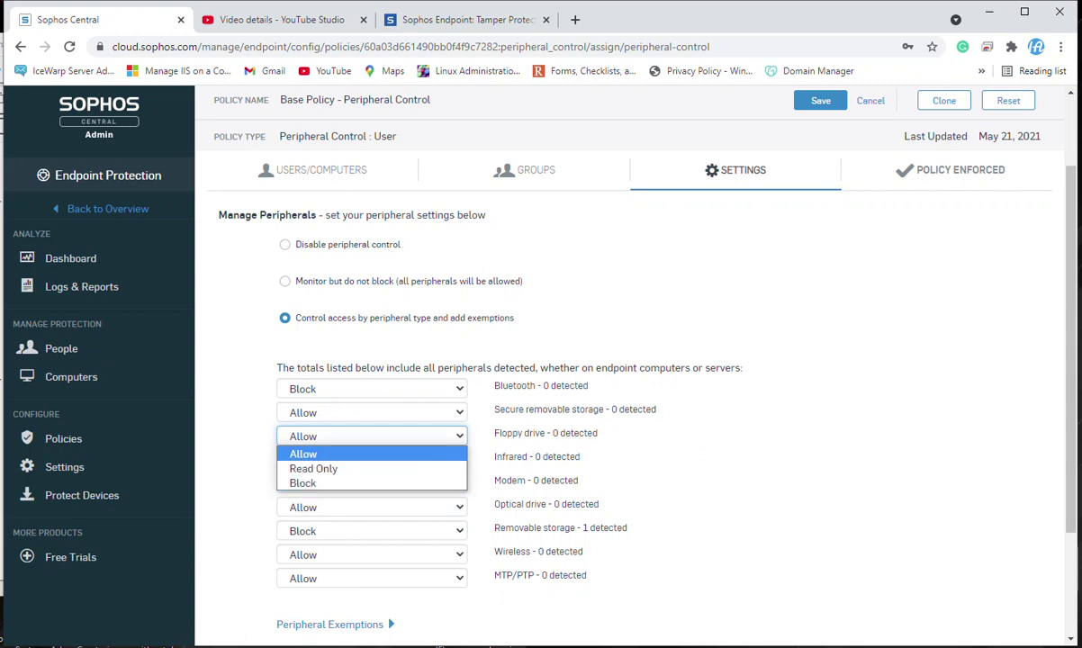
key("Return")
Set the access for both infrared and modem peripherals to Block.
key("Tab")
key("alt+Down")
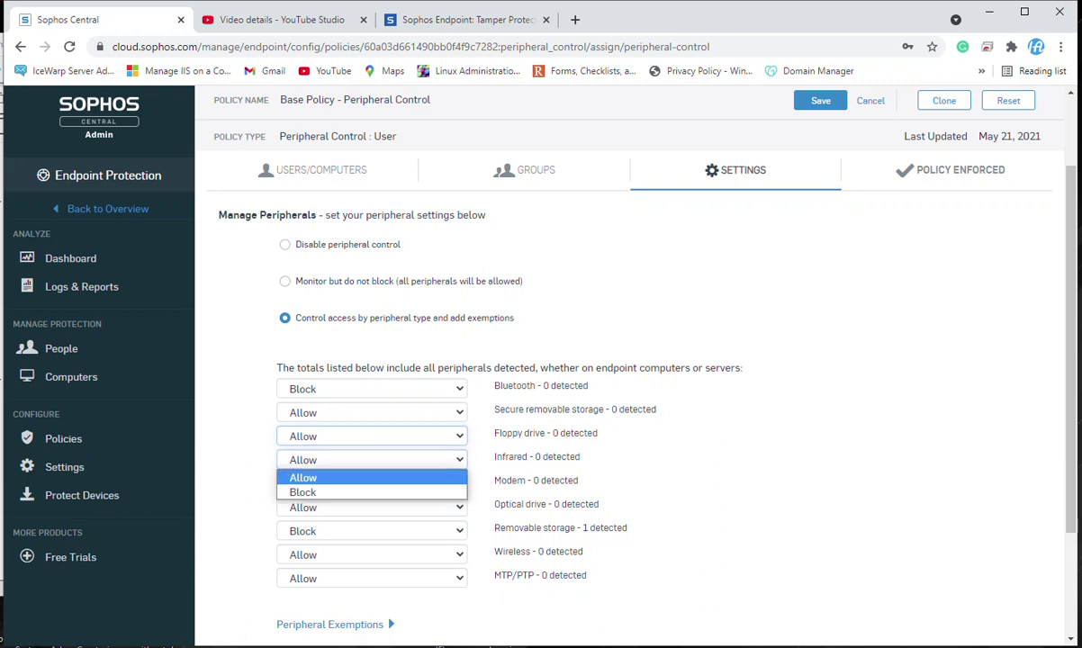
key("Return")
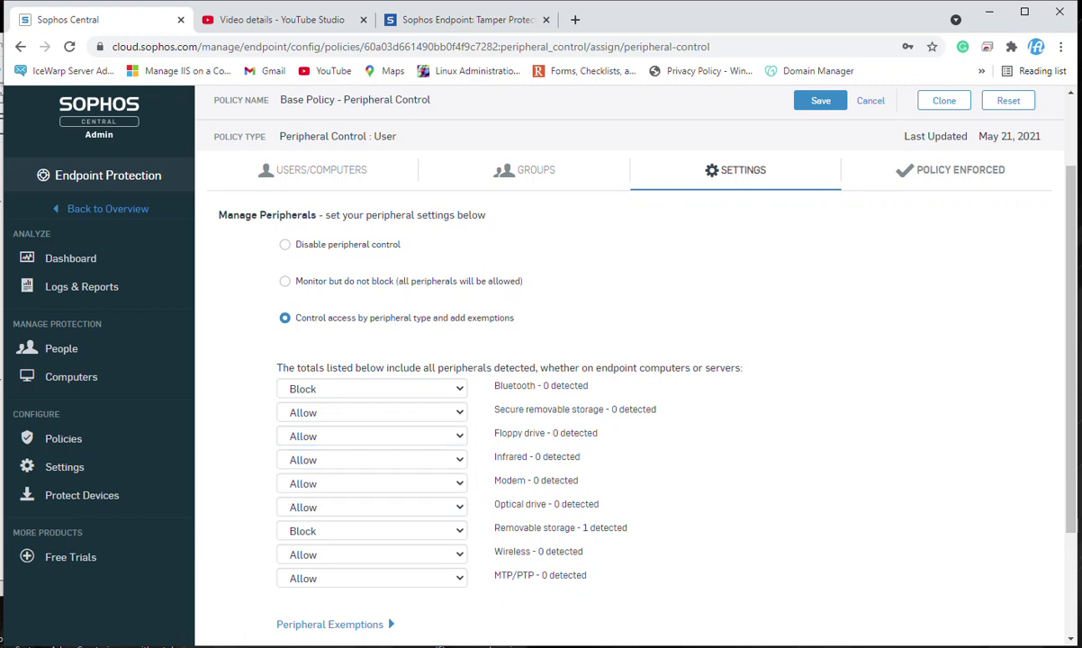
key("alt+Down")
key("Down")
key("Return")
key("Tab")
key("alt+Down")
key("Down")
key("Return")
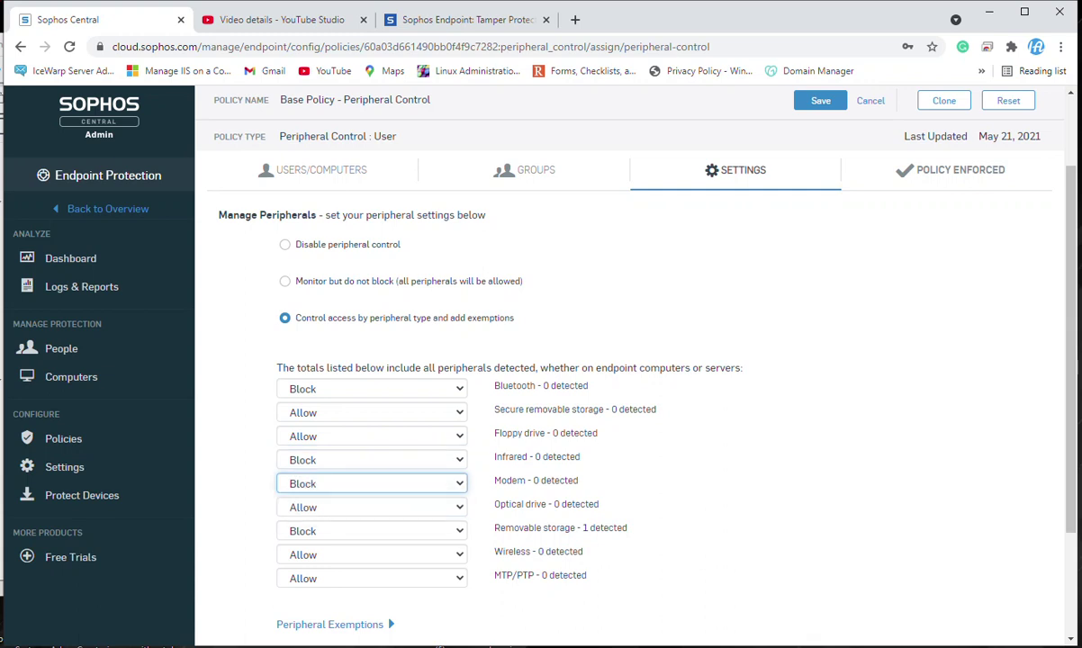
Set optical drive access to Block.
key("Tab")
key("alt+Down")
key("Down")
key("Down")
key("Return")
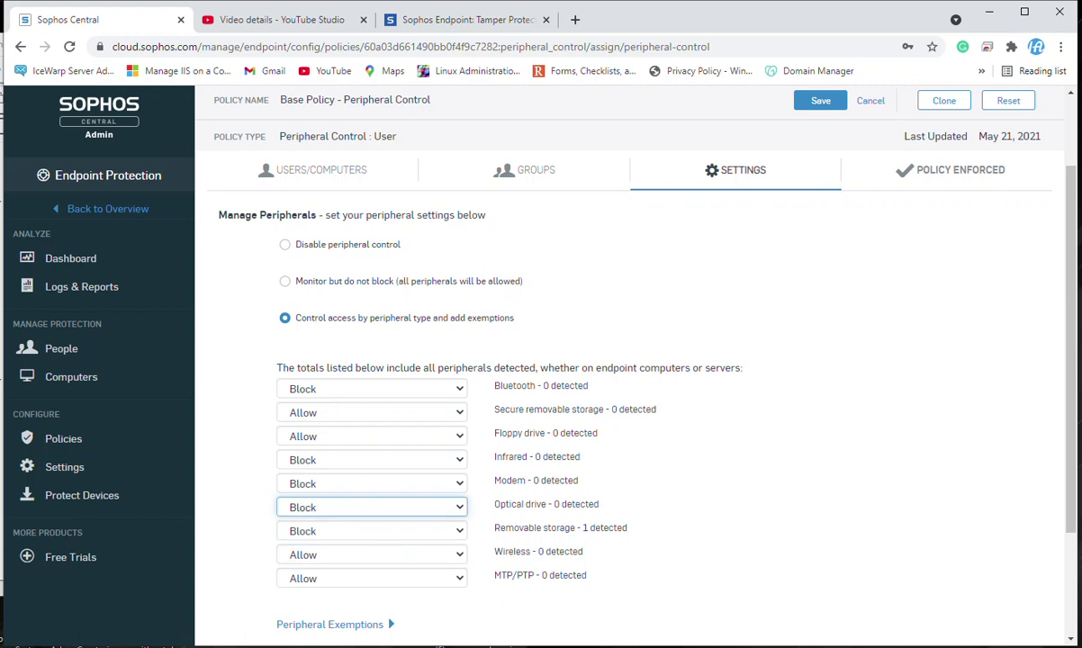
Try Read Only access for removable storage and return it to Block.
scroll(630, 361, "down", 2)
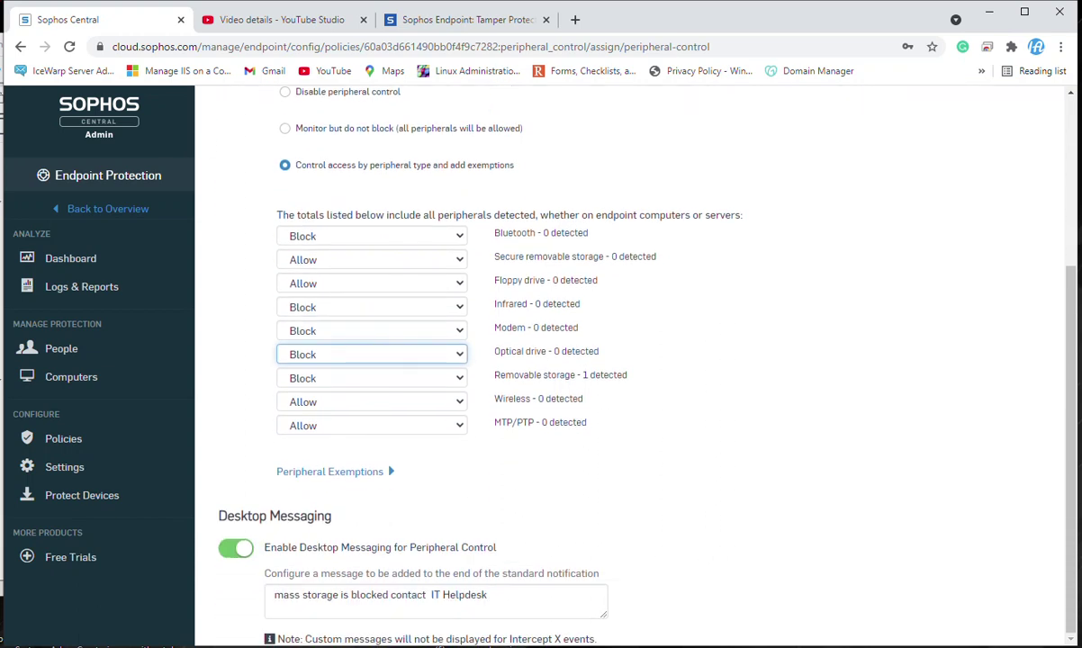
key("Tab")
key("alt+Down")
key("Return")
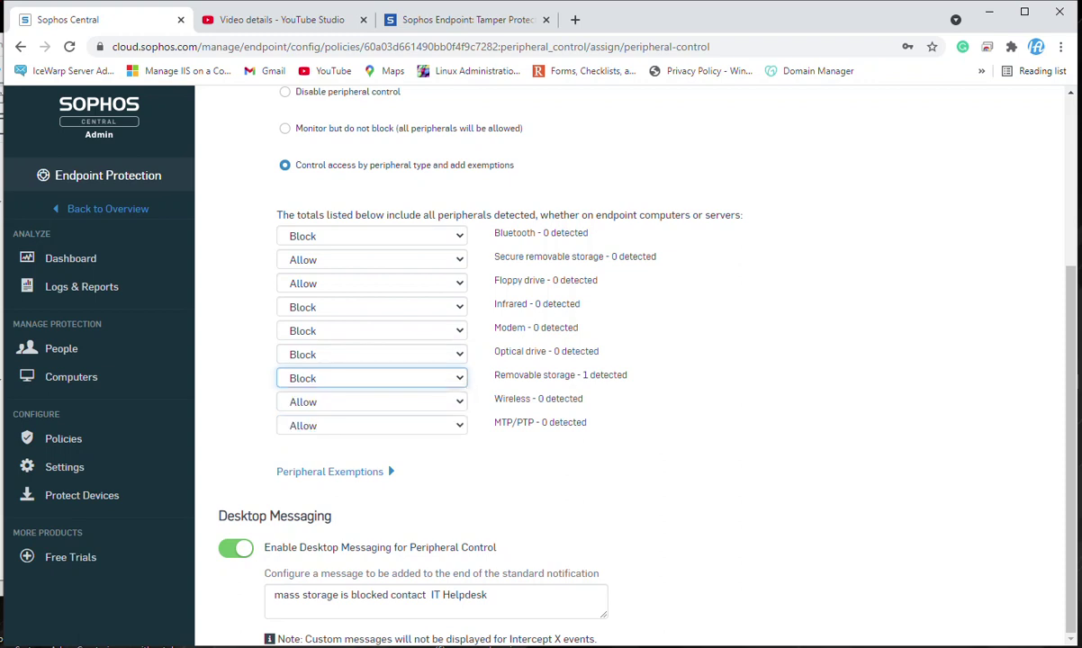
key("alt+Down")
key("Up")
key("Down")
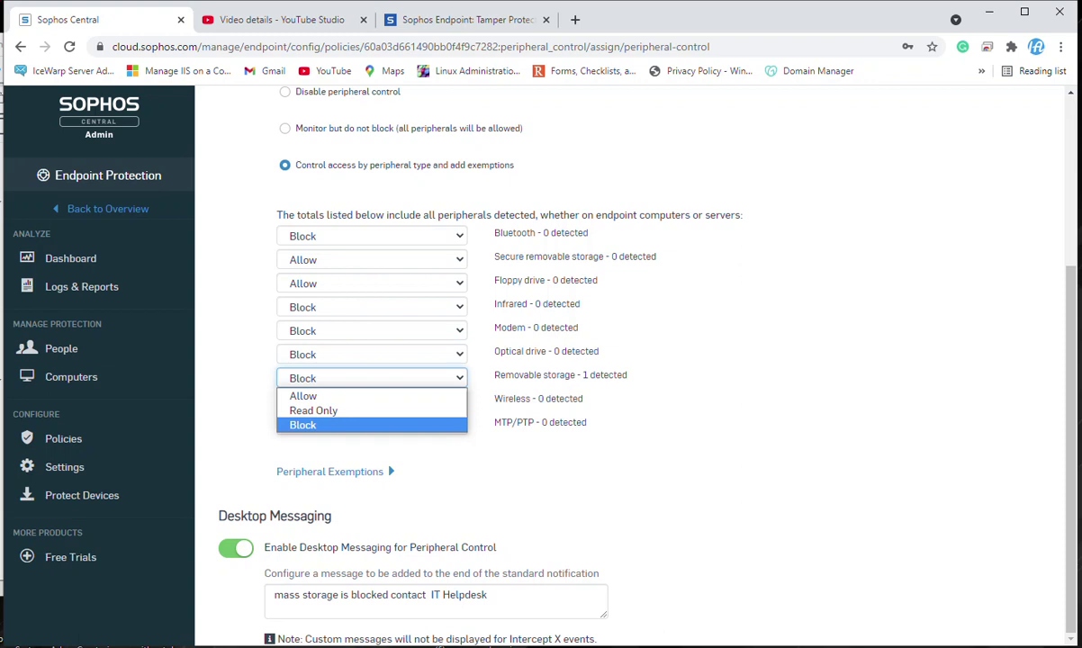
key("Up")
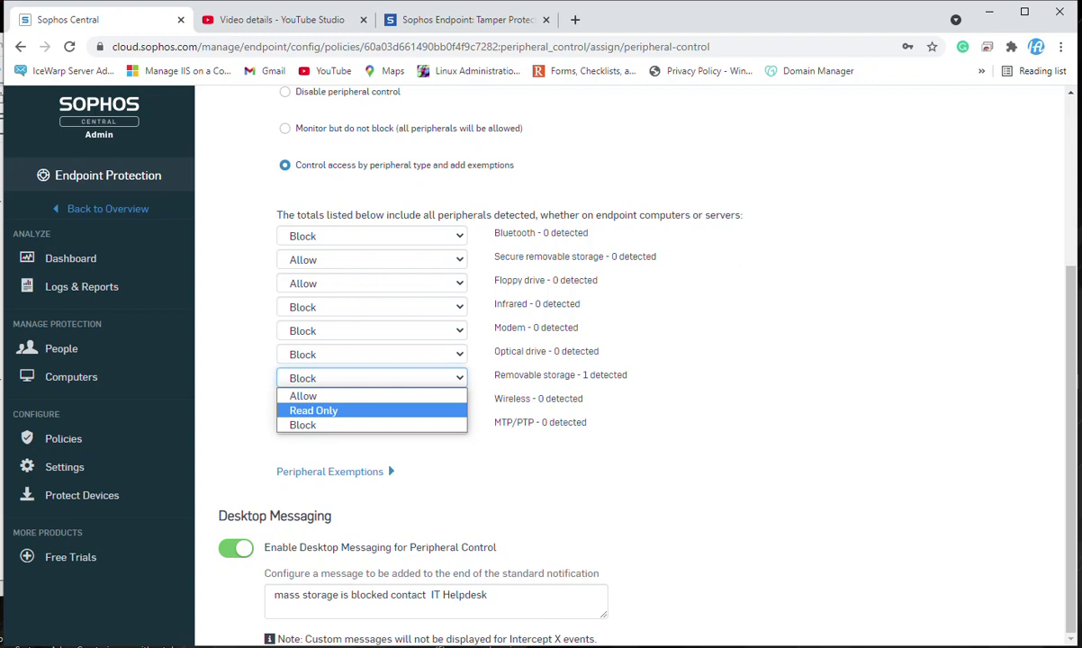
key("Return")
key("alt+Down")
key("Down")
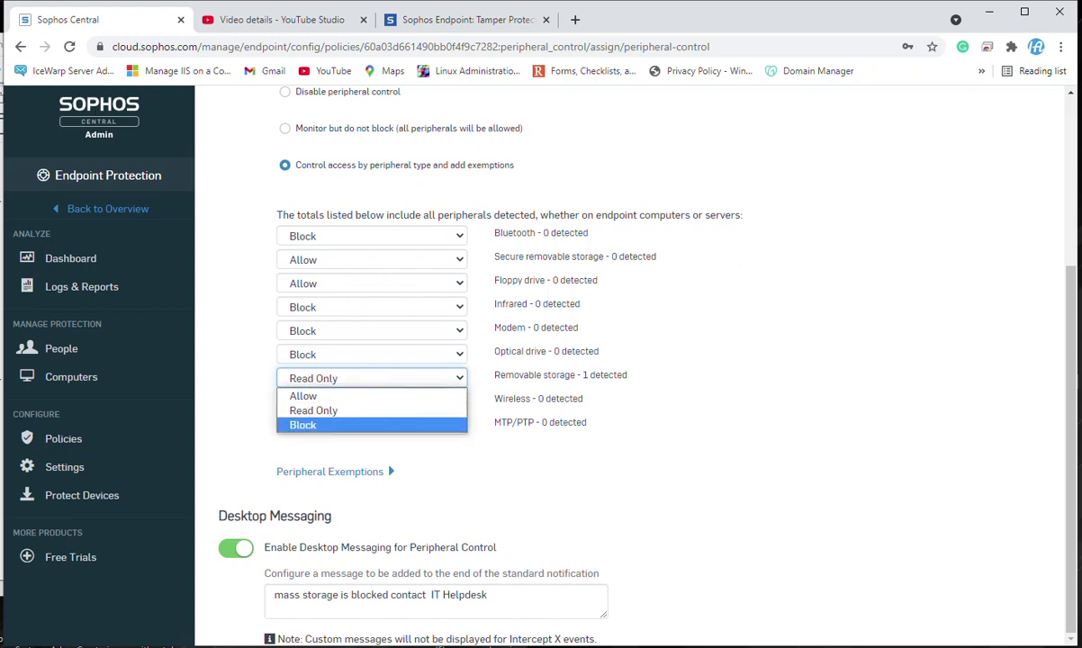
key("Return")
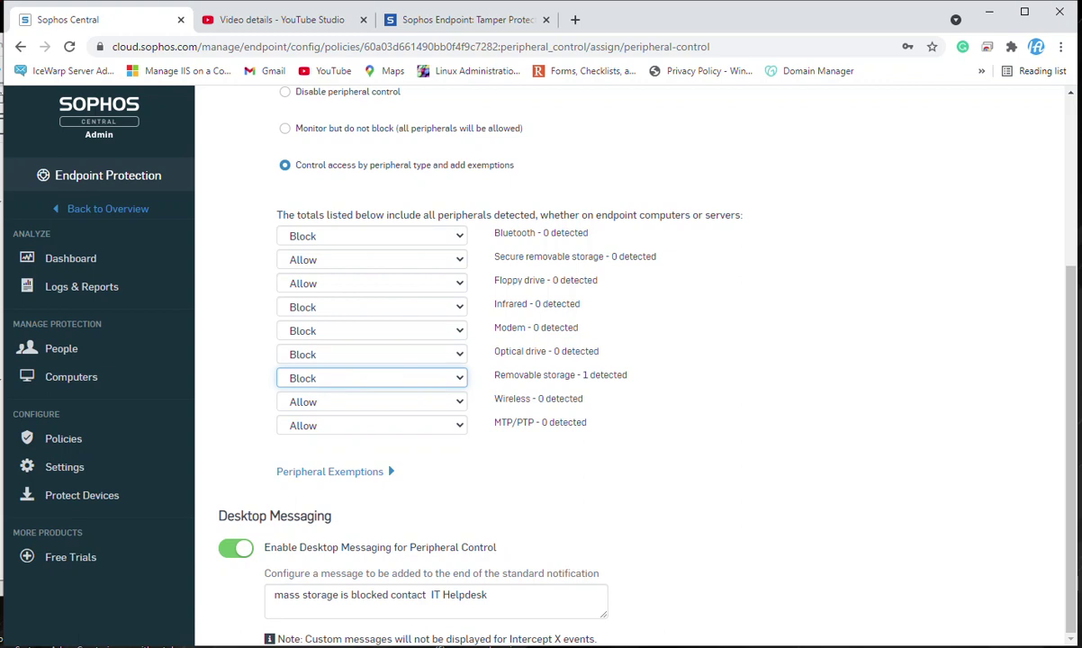
Review the wireless access options and set wireless access to Block.
left_click(371, 402)
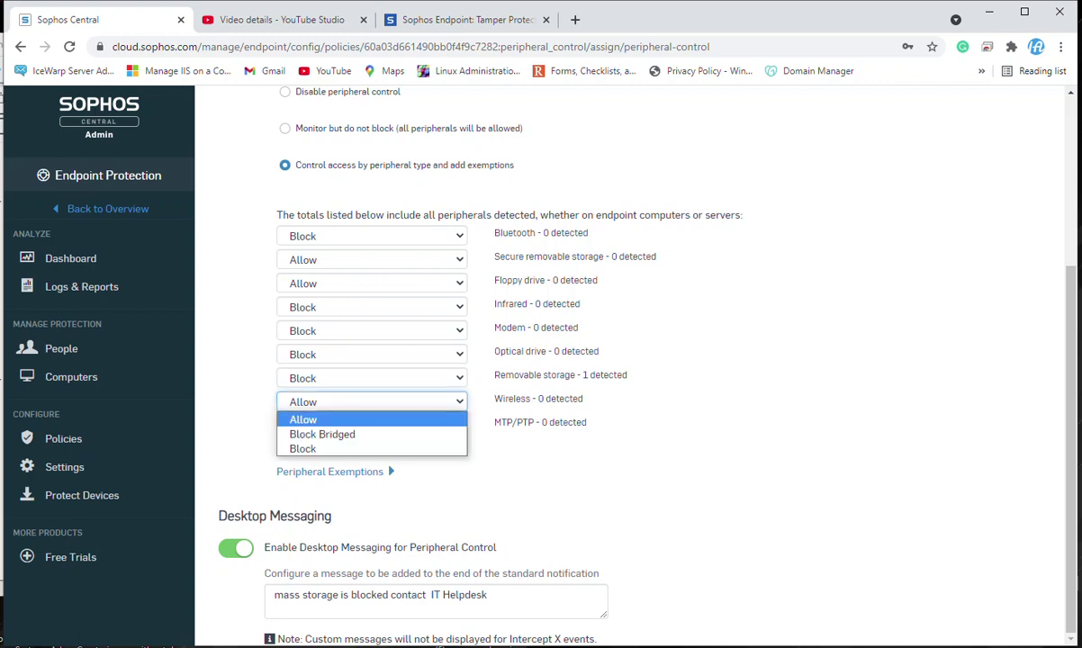
key("Down")
key("Down")
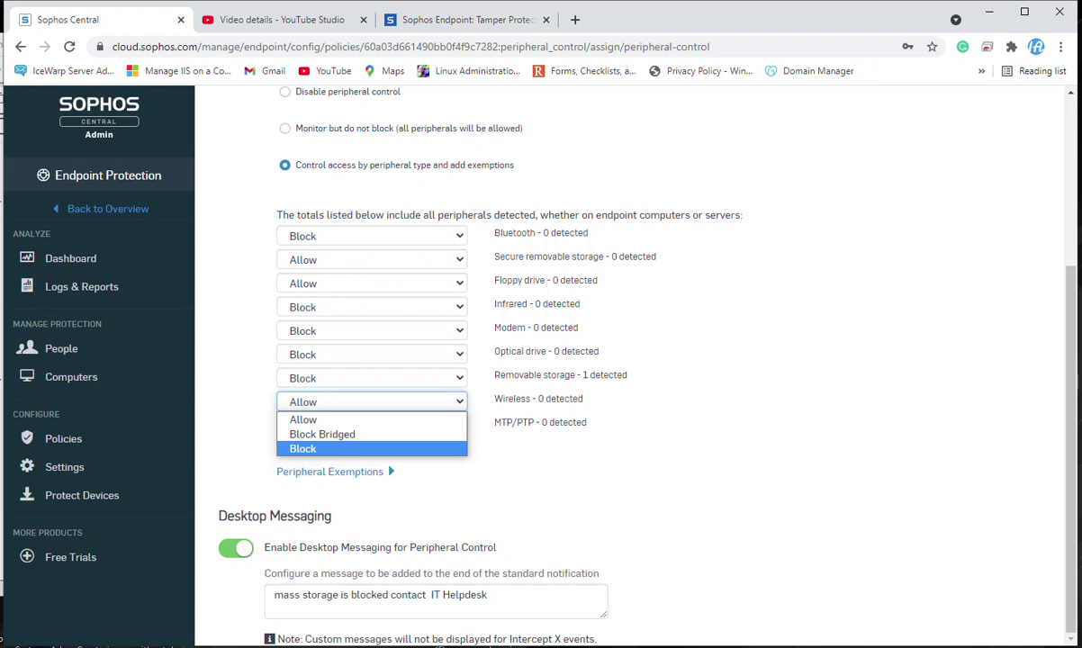
key("Up")
key("Up")
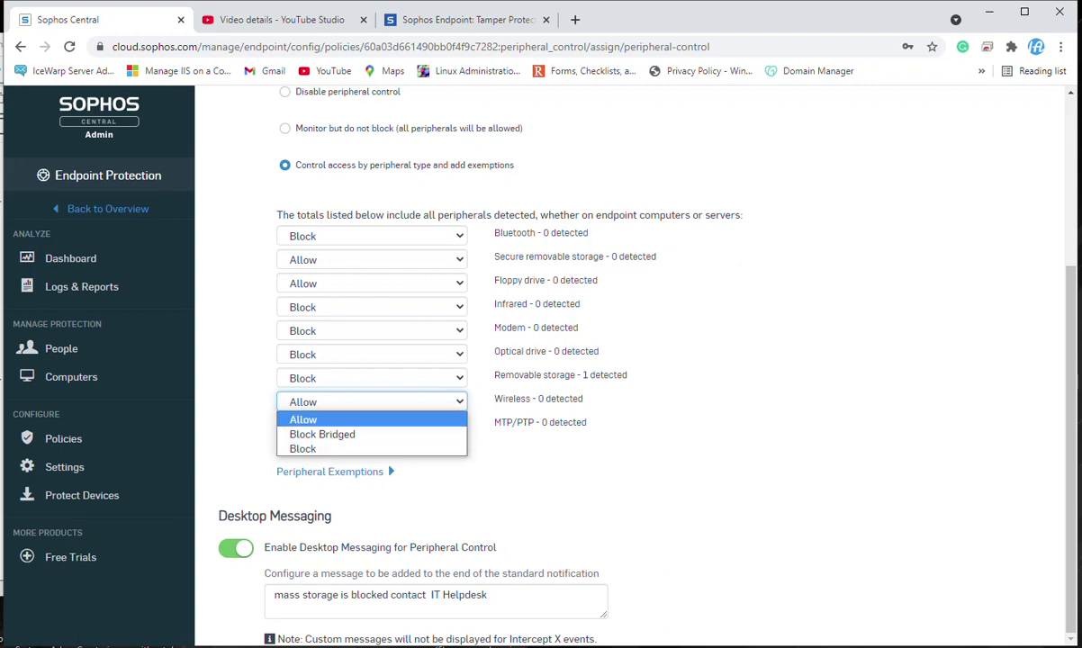
key("Return")
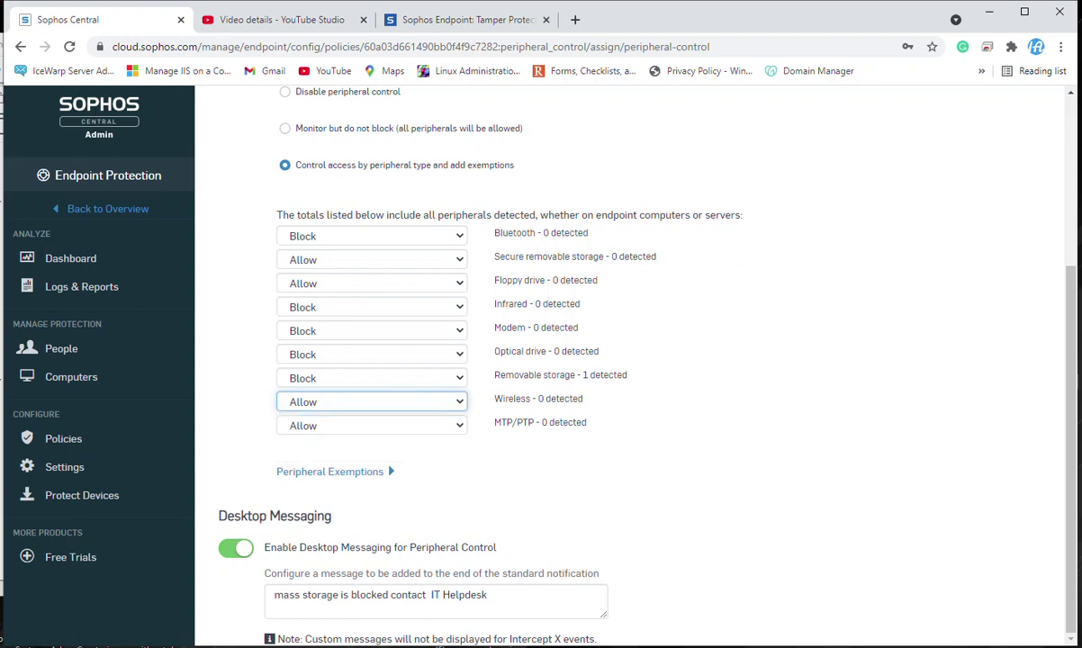
key("alt+Down")
key("Down")
key("Down")
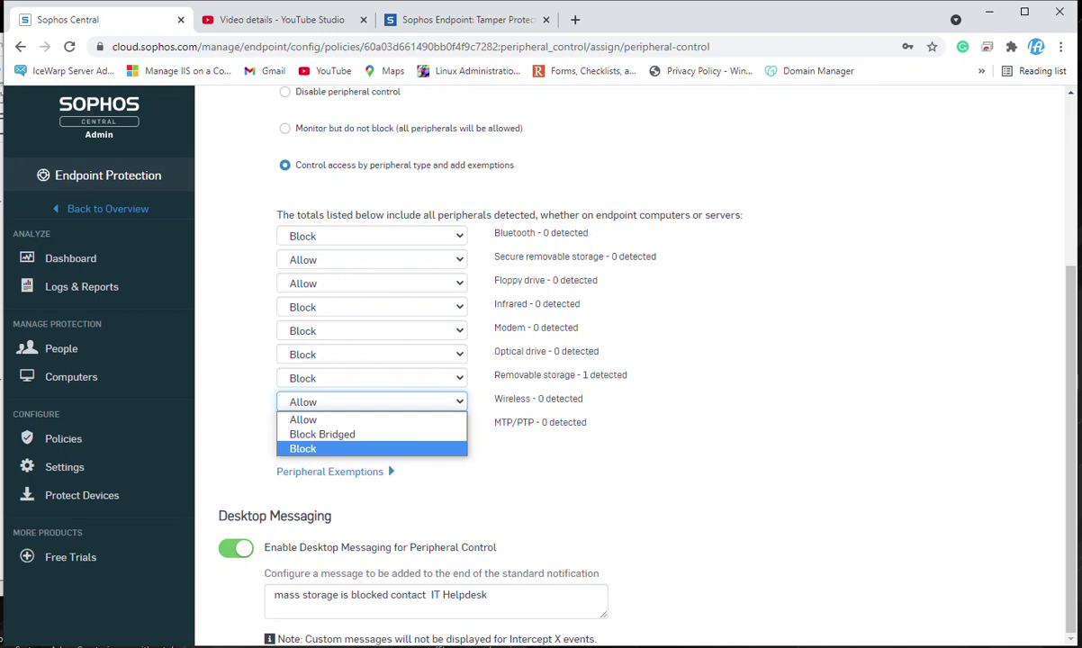
key("Return")
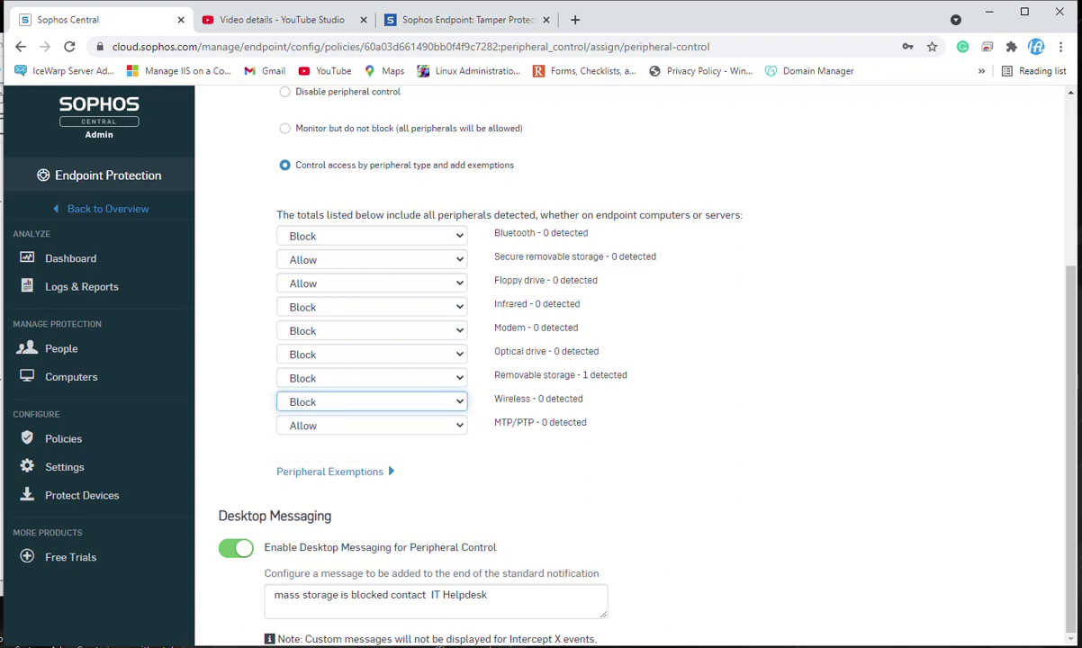
Examine the Block Bridged and Block options for wireless again and choose Block.
key("Tab")
key("alt+Down")
key("shift+Tab")
key("alt+Down")
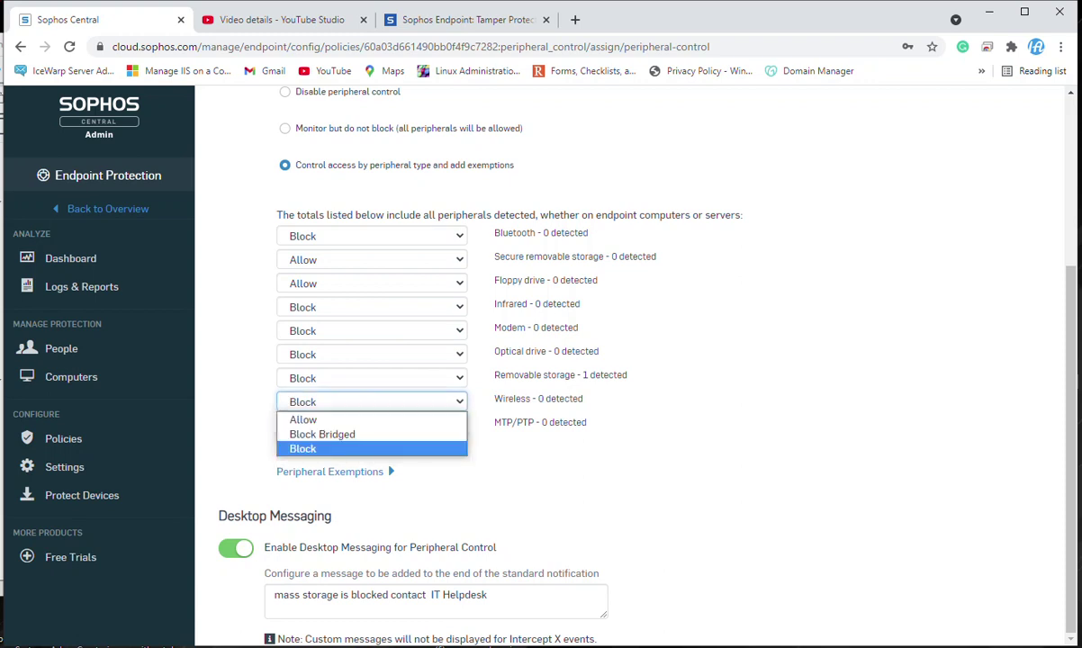
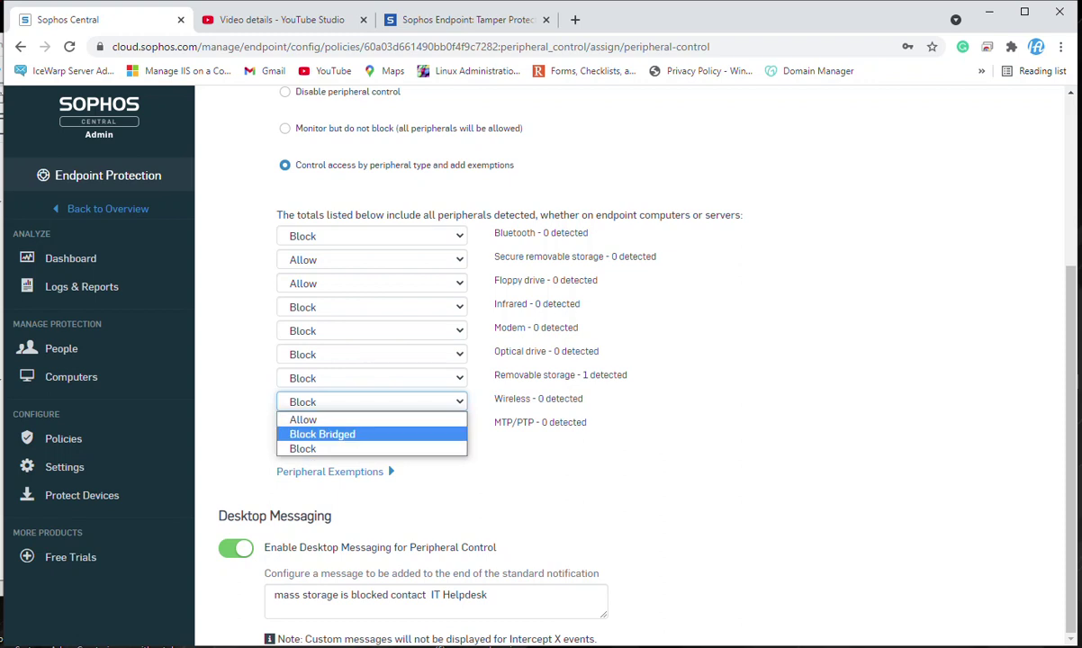
key("Down")
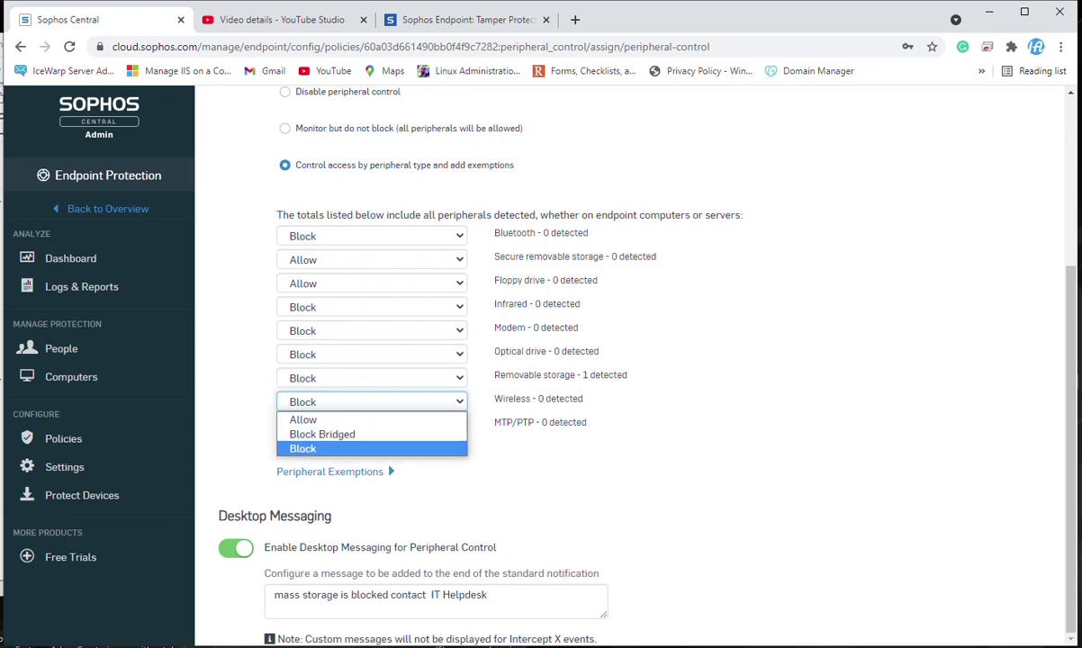
key("Up")
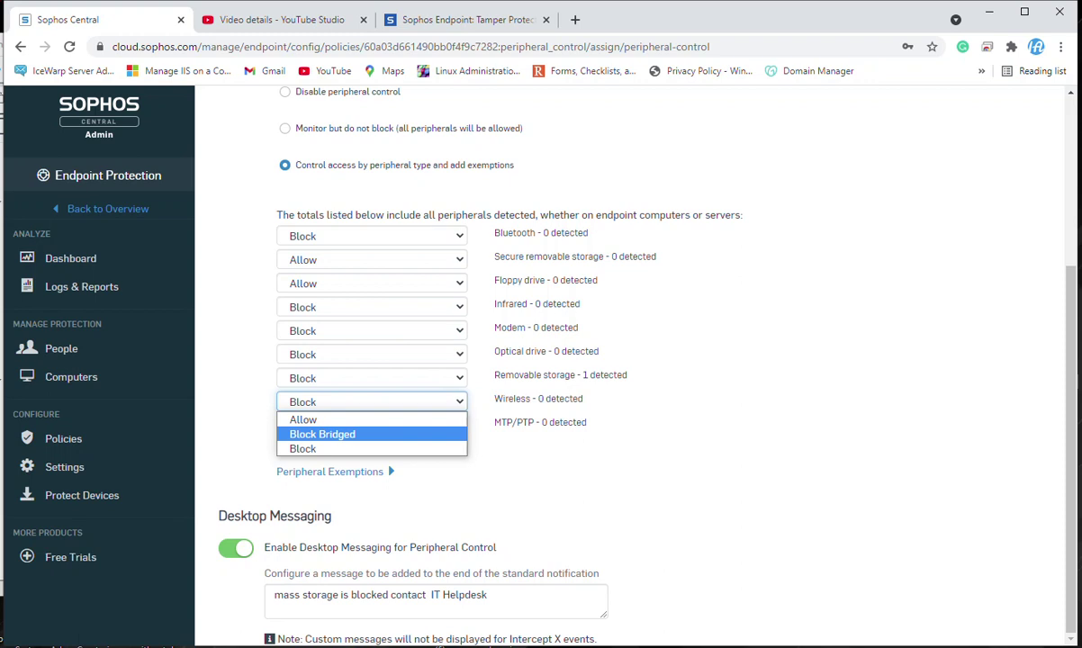
key("Down")
key("Return")
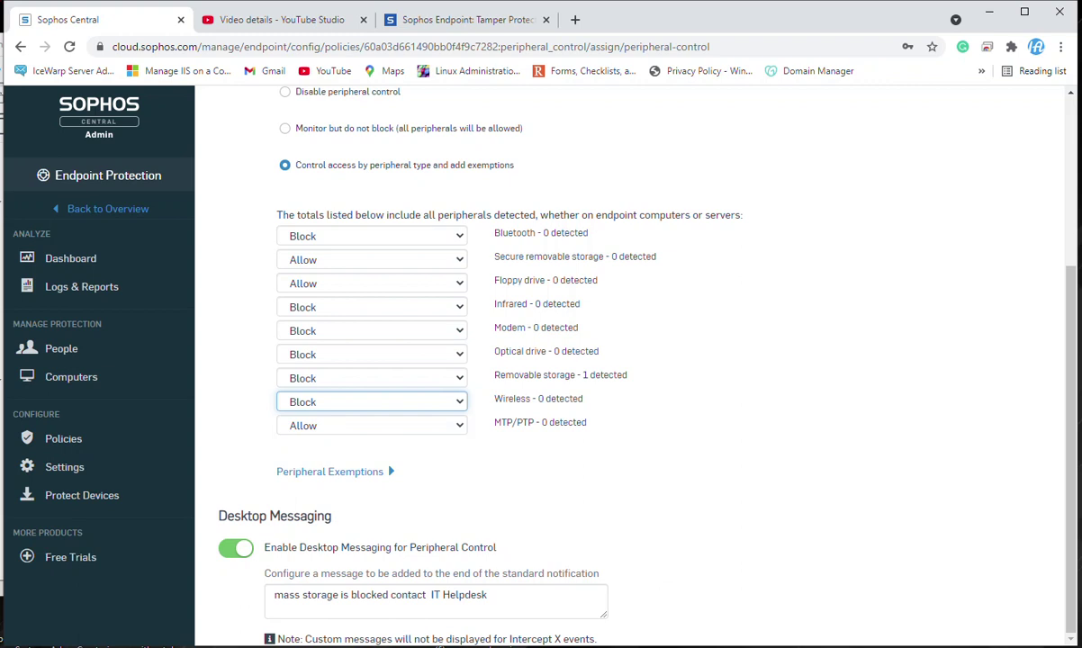
Set MTP/PTP access to Block.
left_click(371, 425)
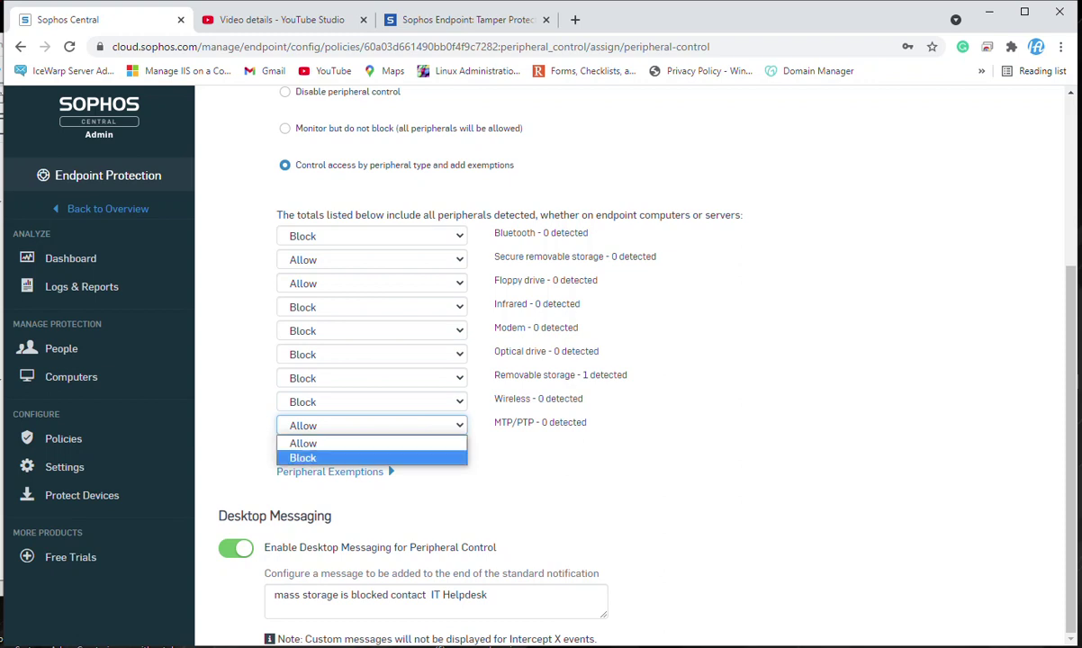
left_click(371, 458)
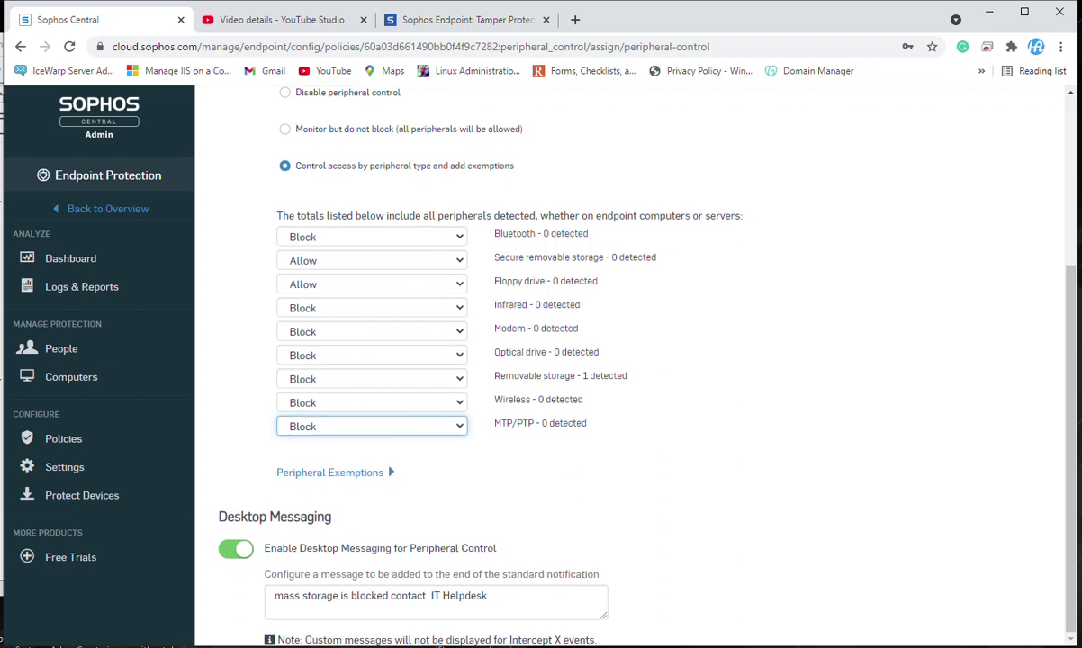
scroll(636, 366, "up", 3)
scroll(635, 366, "down", 2)
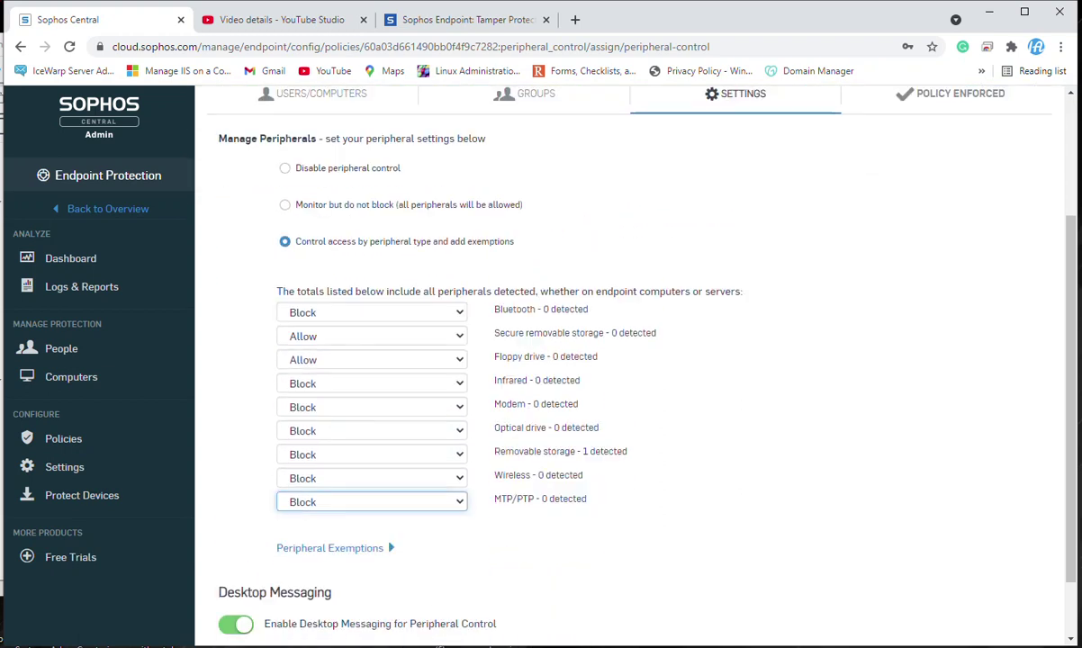
Insert a comma after "contact" in the custom desktop message for Peripheral Control.
scroll(630, 360, "down", 1)
left_click_drag(488, 595, 307, 595)
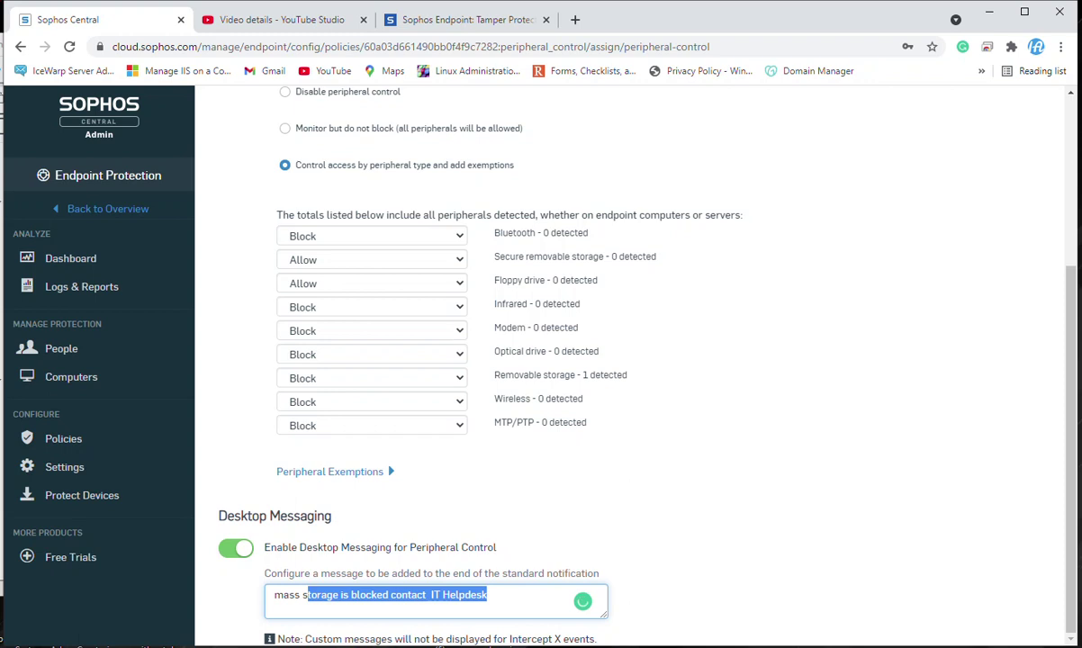
left_click(427, 595)
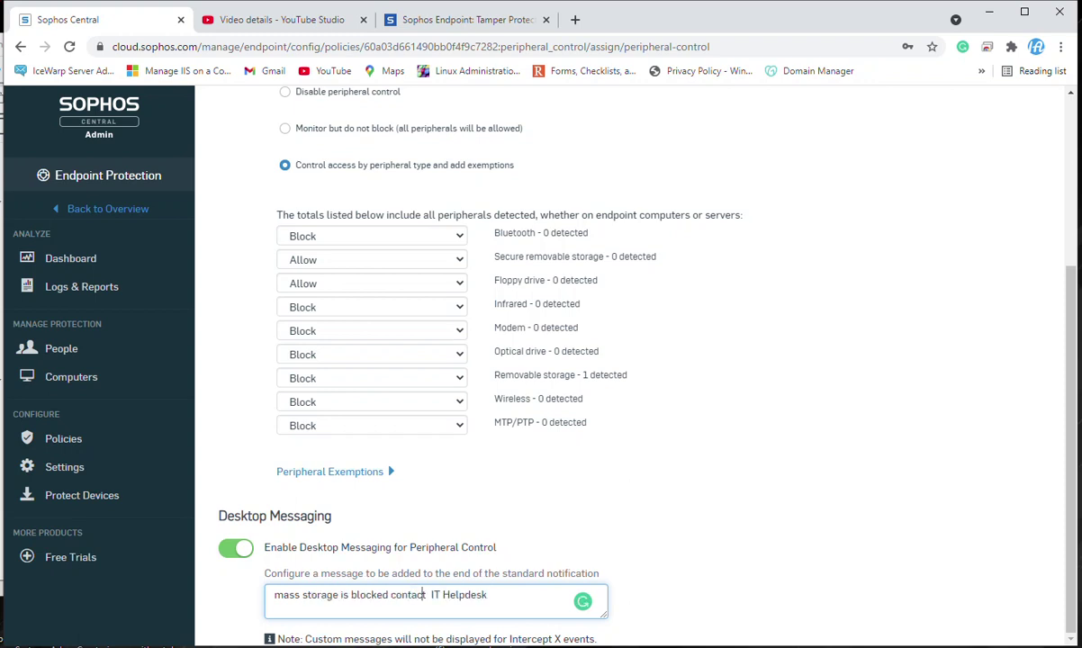
type(",")
left_click_drag(494, 595, 273, 596)
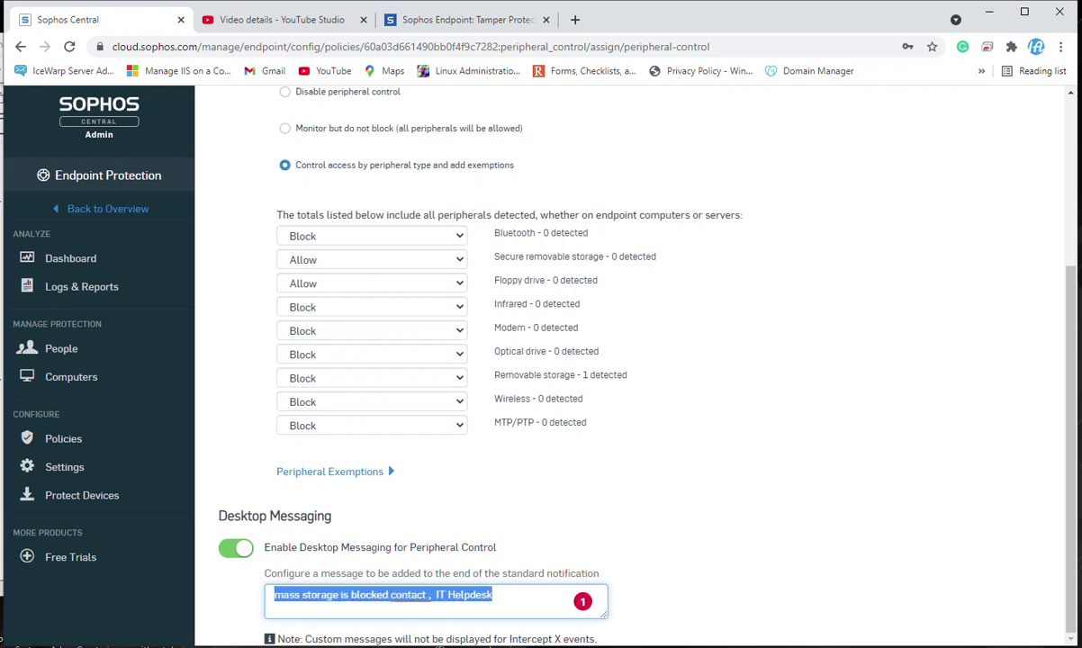
Expand the Peripheral Exemptions section and review its exemption table.
scroll(631, 365, "up", 1)
scroll(630, 366, "down", 1)
left_click(335, 472)
scroll(334, 472, "down", 3)
scroll(603, 361, "up", 1)
scroll(603, 360, "down", 1)
scroll(604, 360, "up", 3)
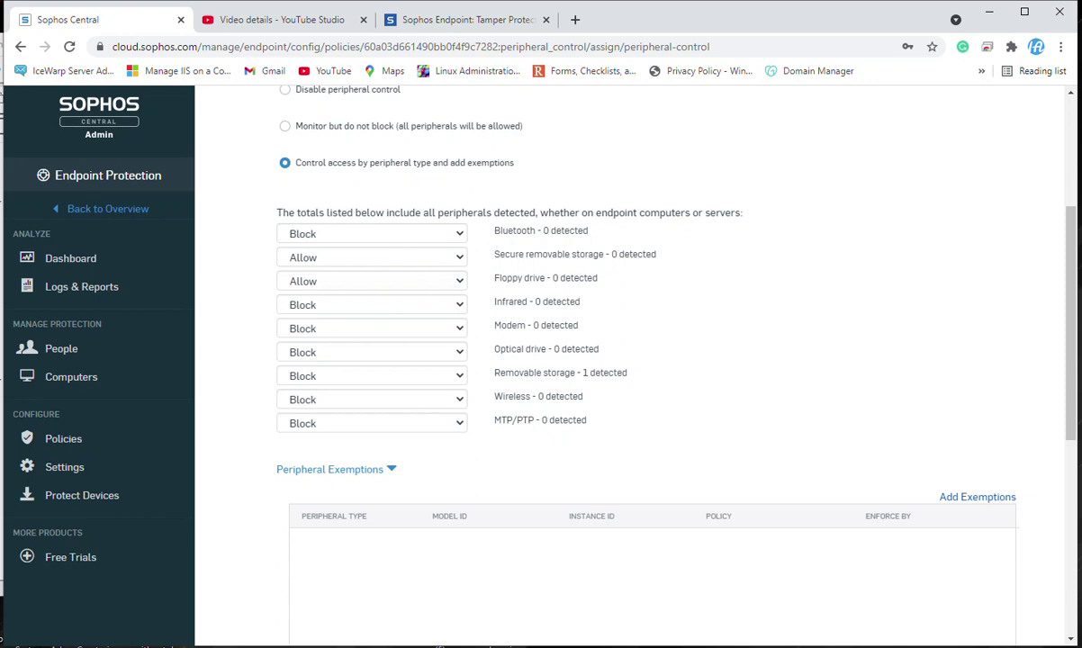
scroll(630, 360, "down", 5)
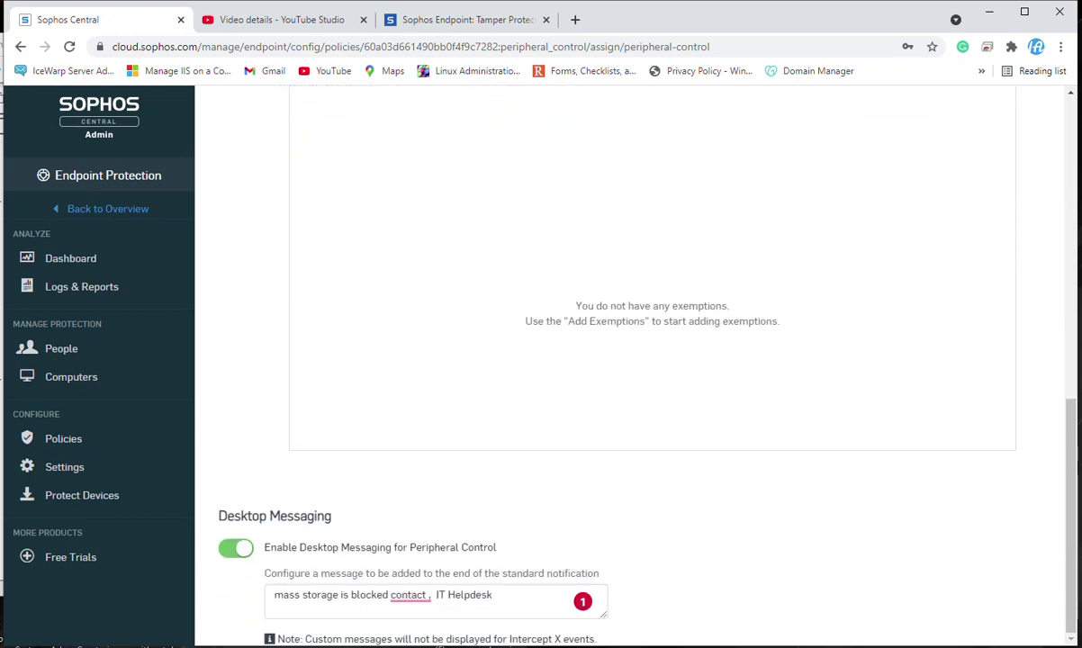
Accept the suggested punctuation correction to remove the space before the comma in the desktop message.
right_click(396, 595)
left_click(376, 595)
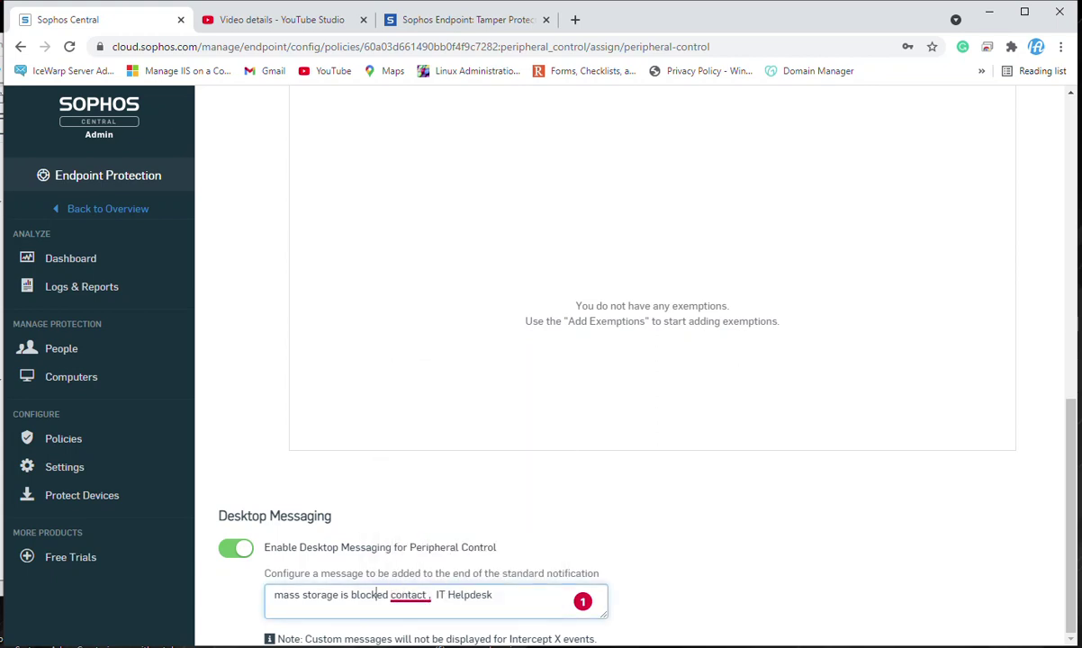
mouse_move(410, 595)
left_click(423, 501)
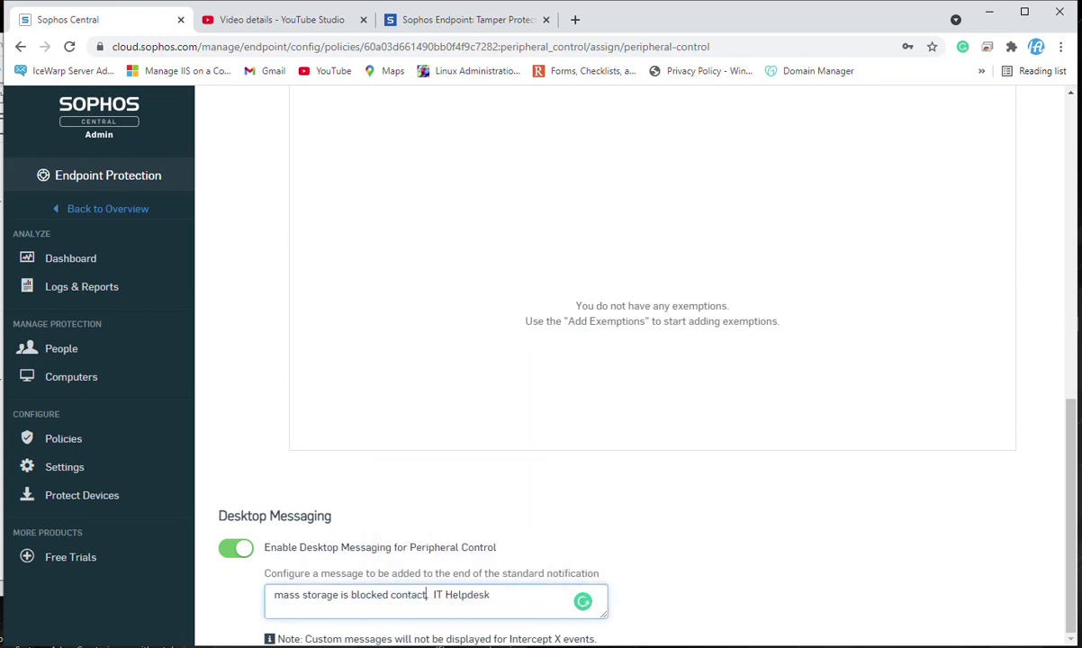
Save the base Peripheral Control policy.
scroll(630, 360, "up", 1)
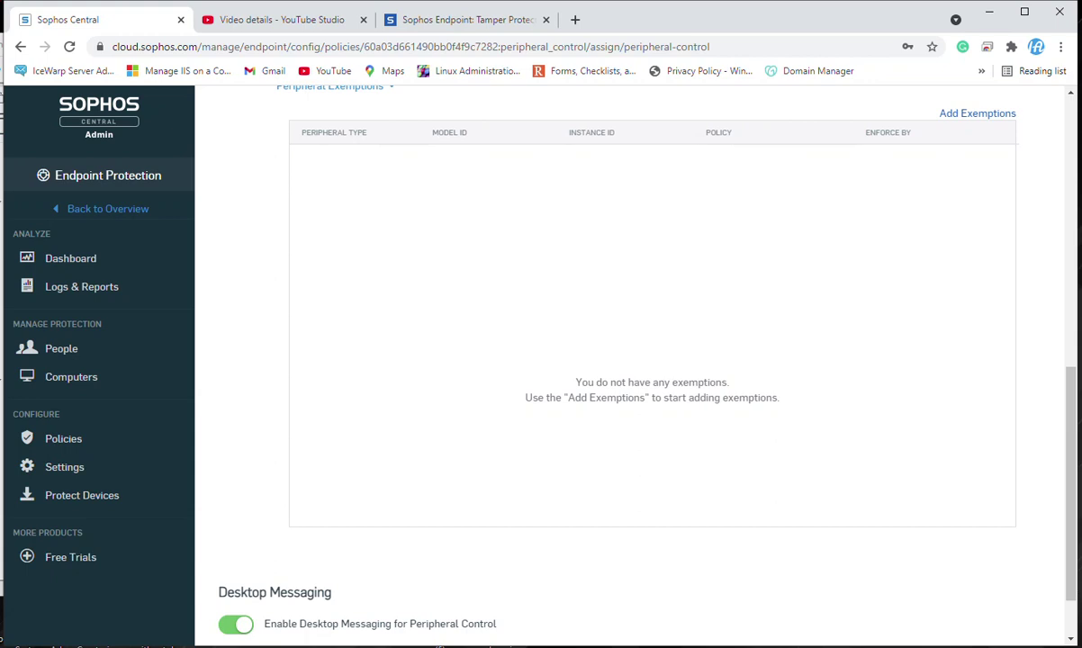
scroll(631, 360, "down", 1)
scroll(630, 360, "up", 5)
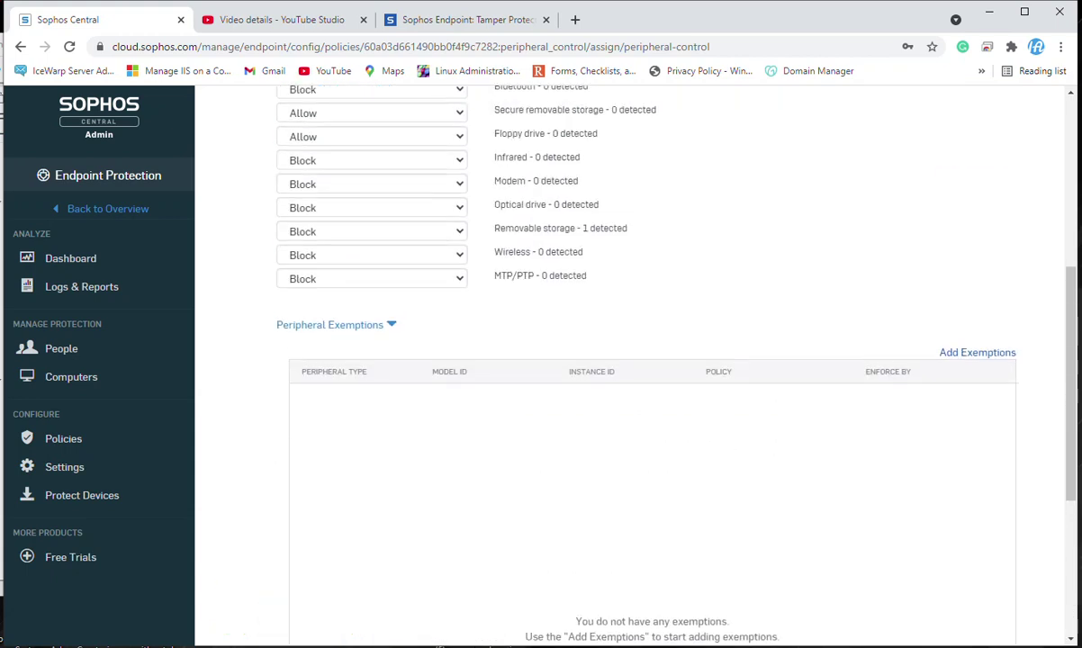
scroll(630, 360, "up", 4)
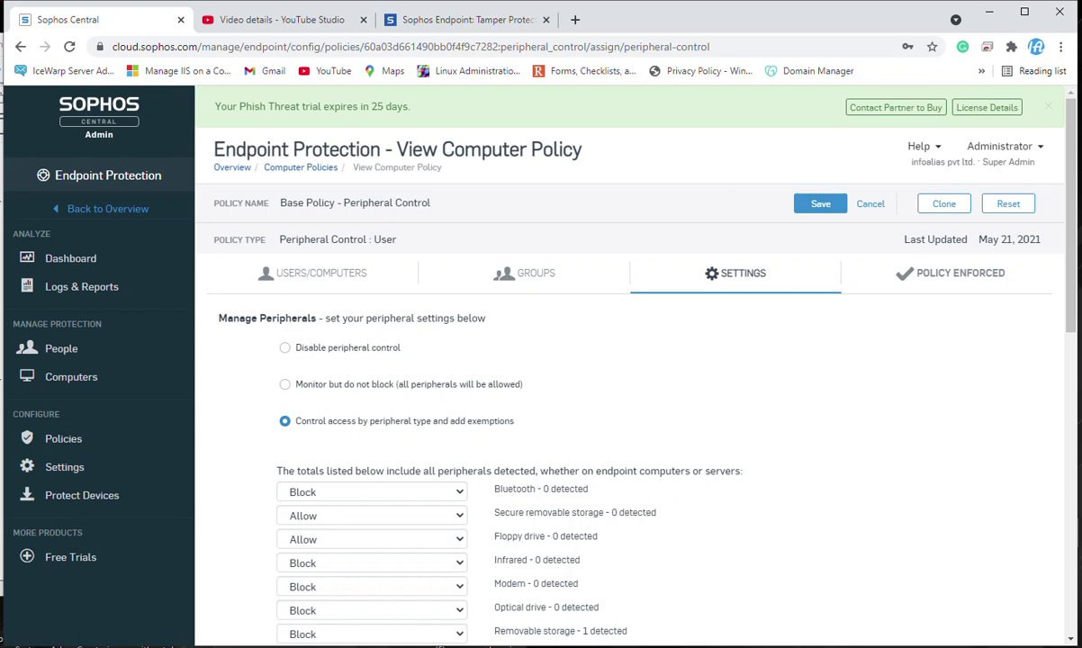
left_click(819, 203)
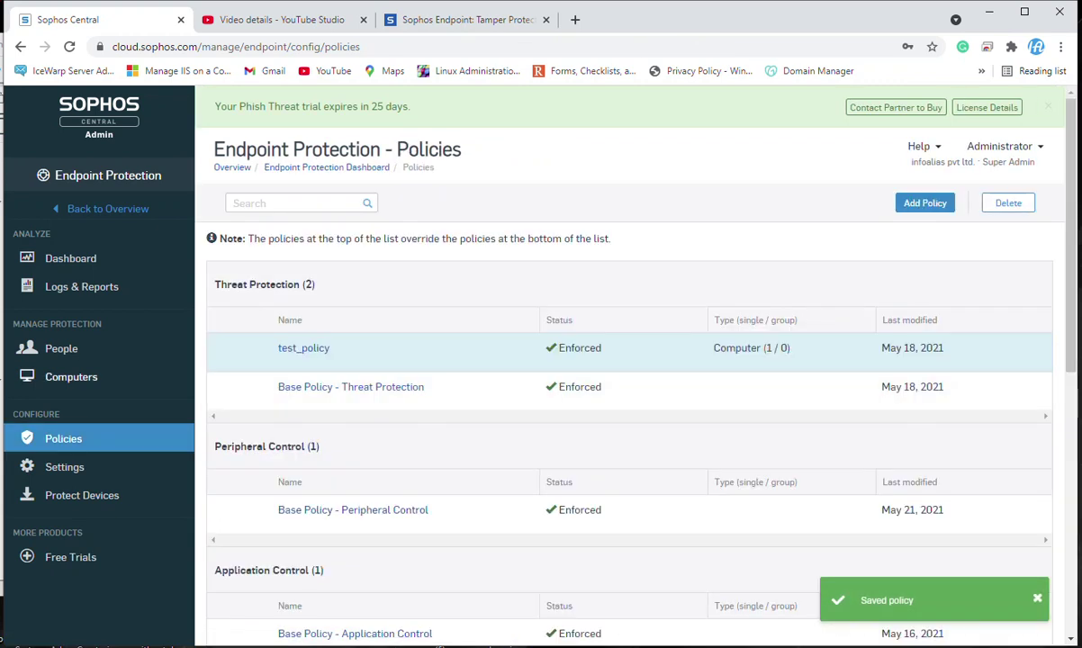
Open the details of computer DESKTOP-AGU5LVC and request an immediate update.
left_click(71, 377)
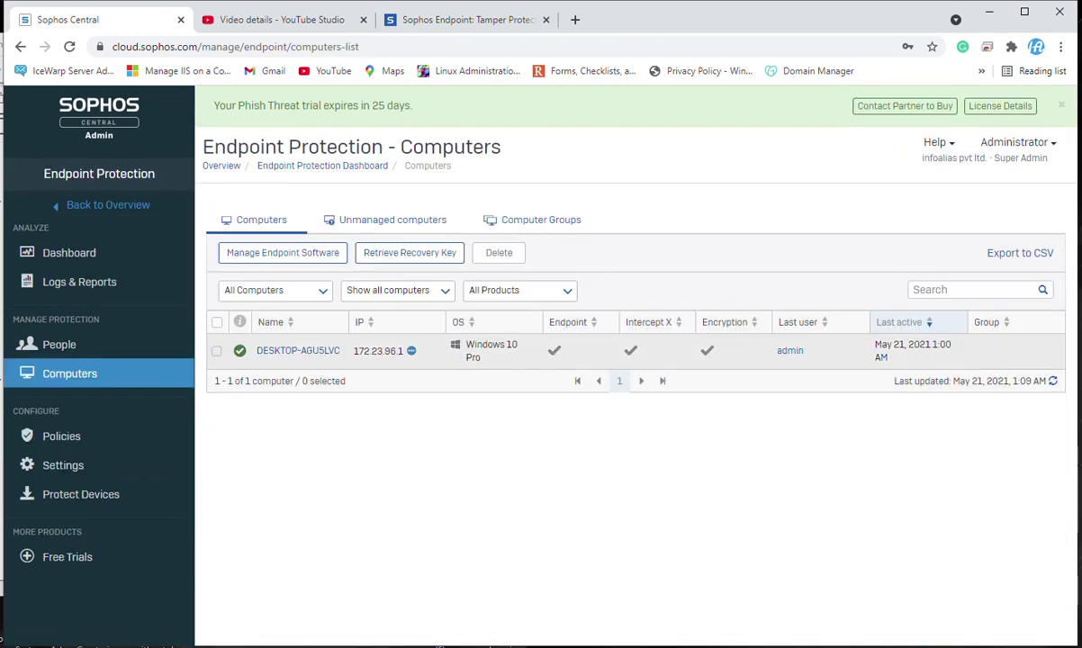
left_click(216, 350)
left_click(297, 351)
scroll(297, 379, "down", 1)
left_click(272, 356)
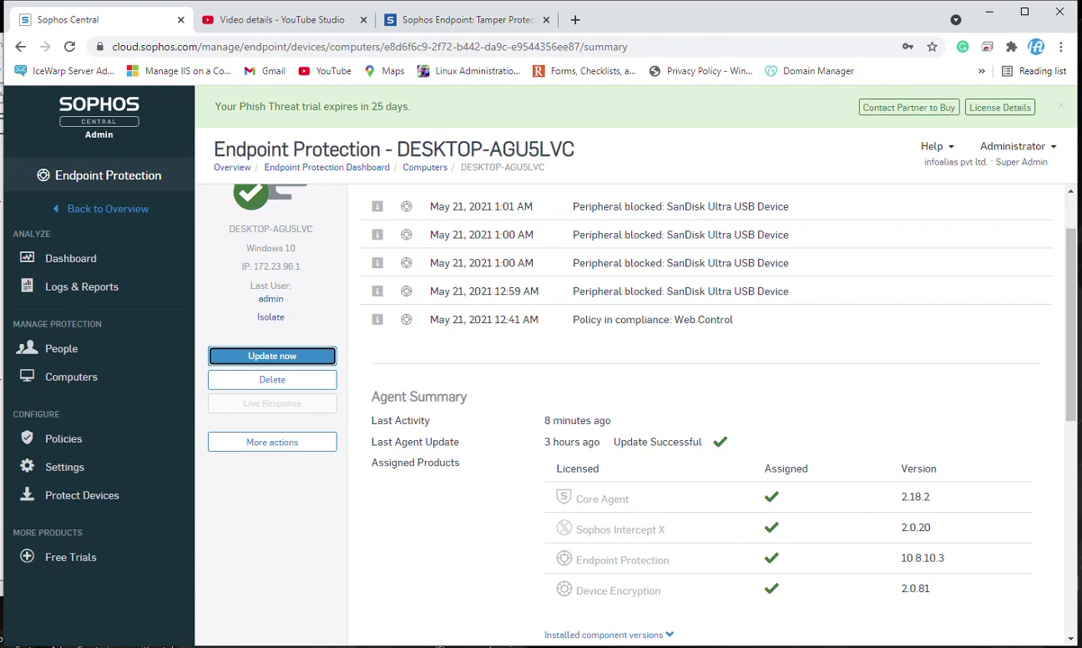
Check the contents of USB Drive (J:) in File Explorer and the status, events and detections in the local Sophos Endpoint Agent.
key("alt+Tab")
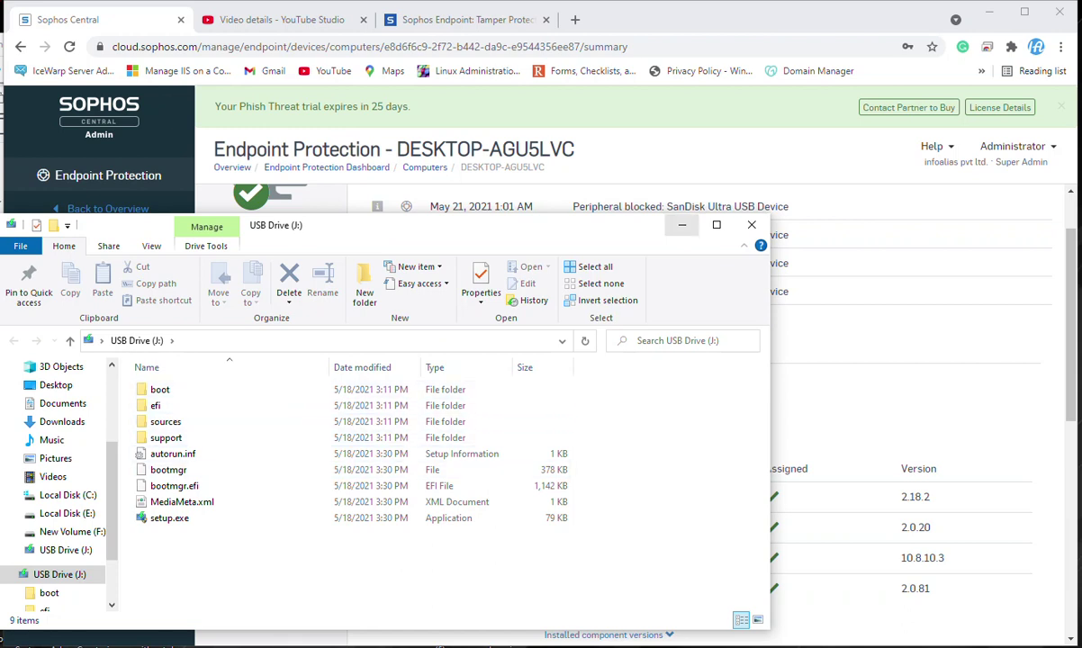
left_click(682, 224)
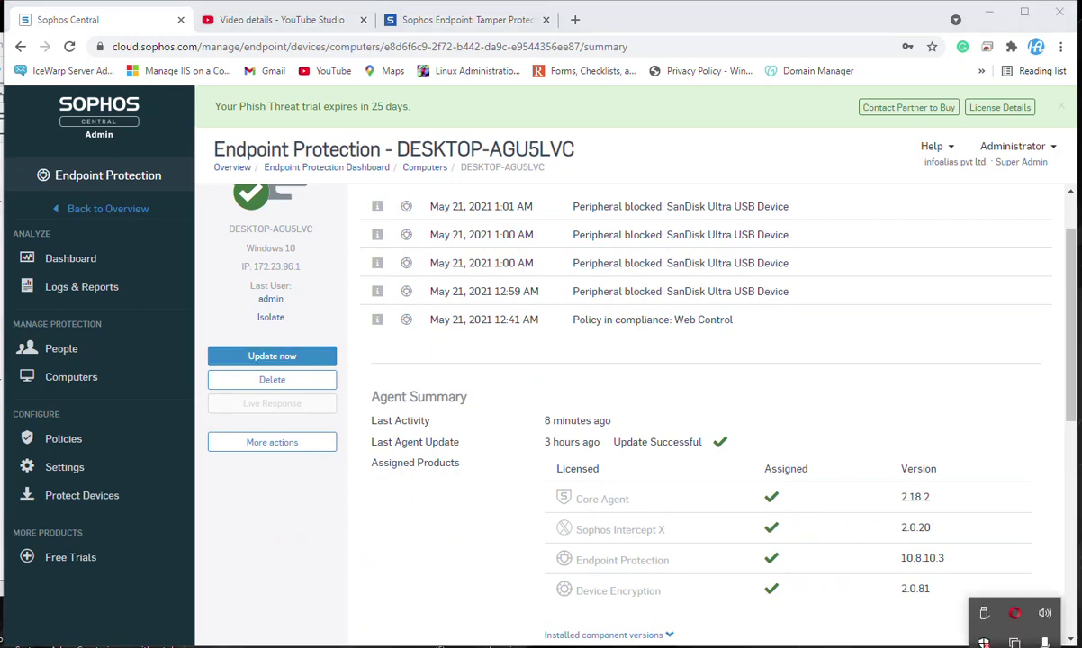
left_click(1015, 613)
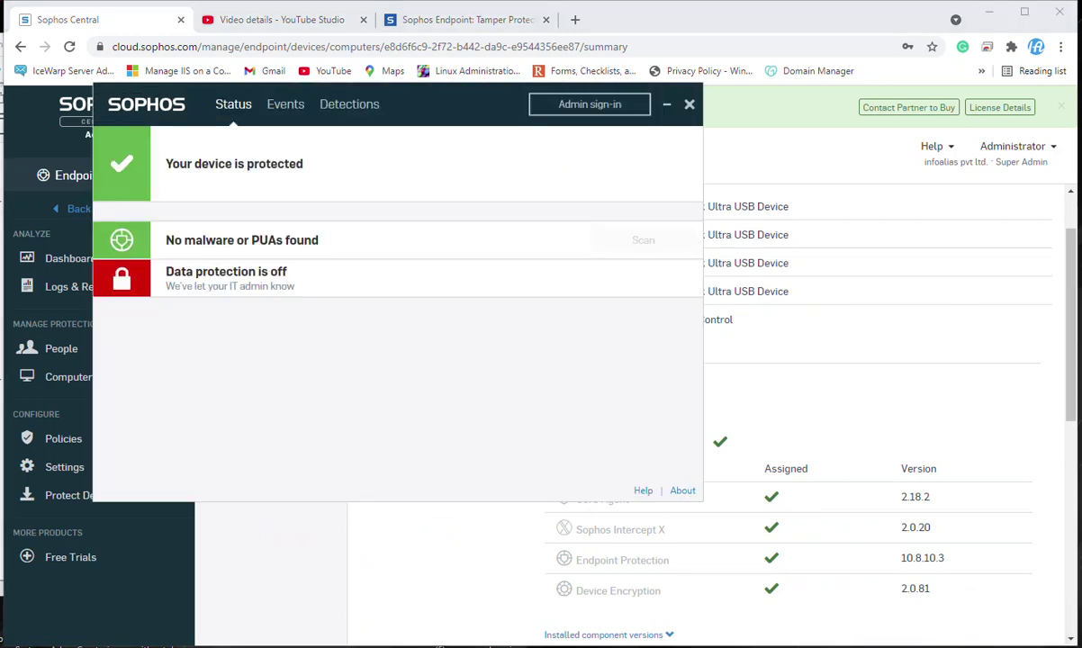
left_click(285, 103)
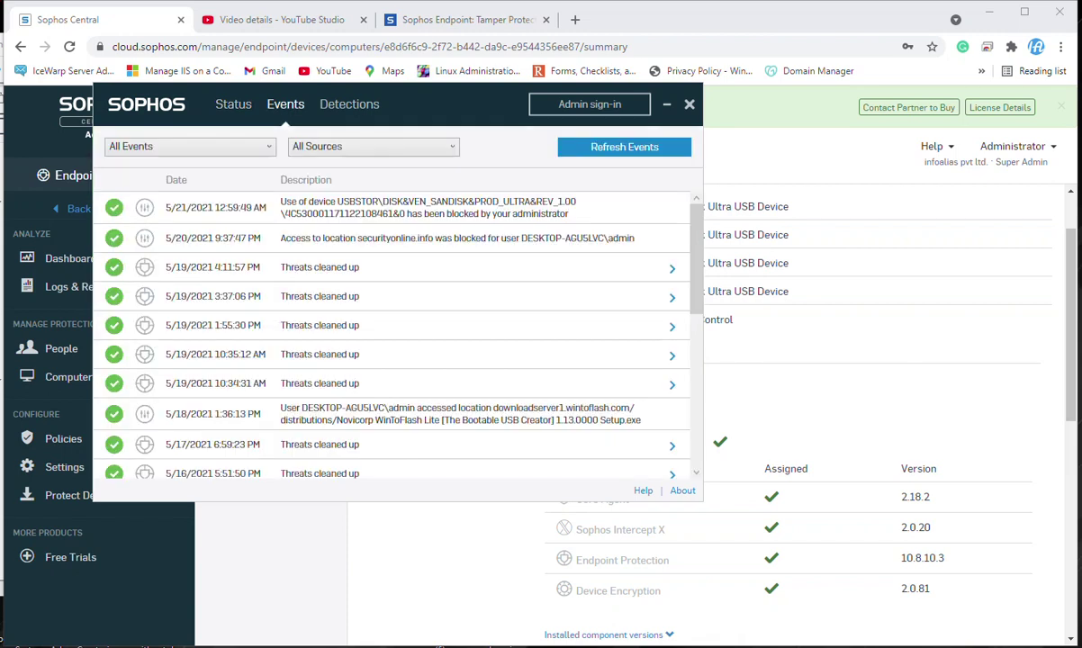
left_click(349, 103)
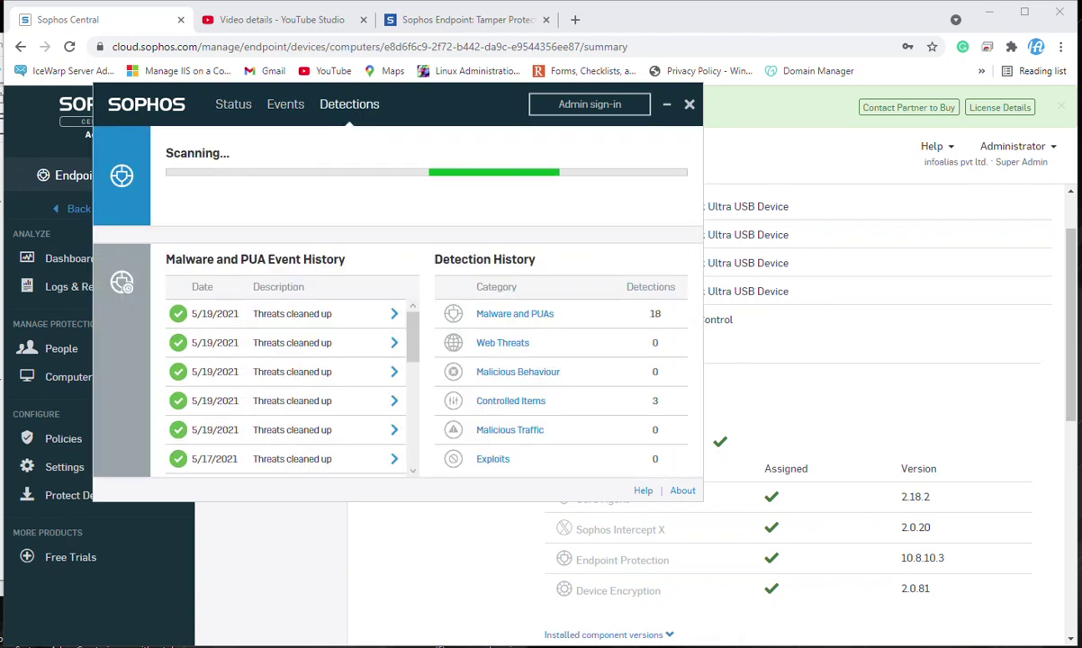
left_click(233, 103)
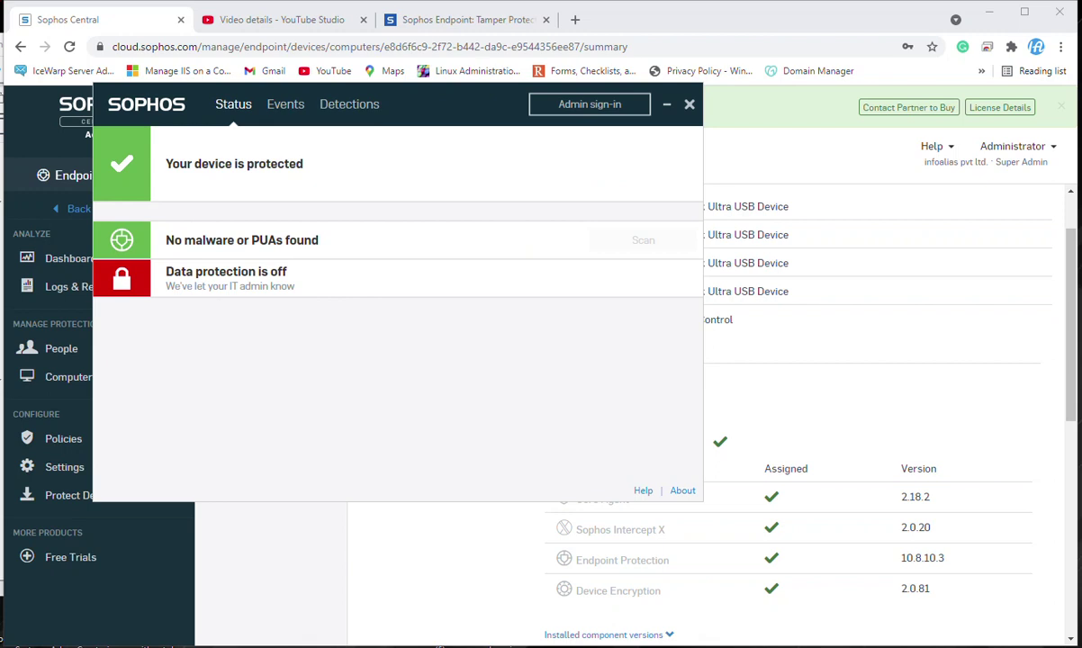
left_click(689, 105)
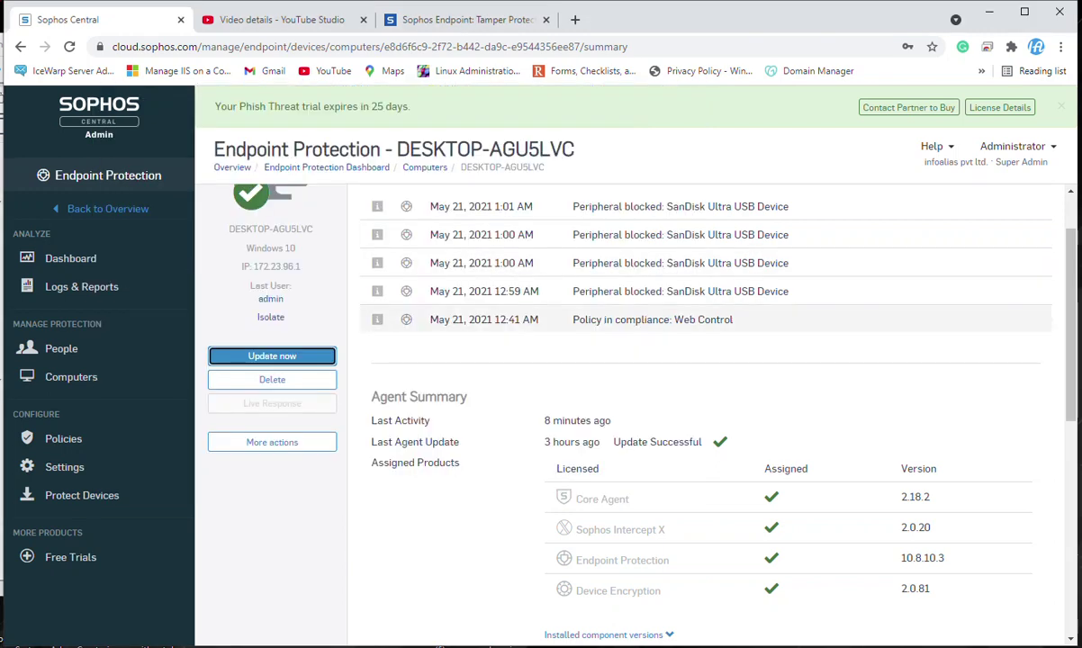
Request another immediate update for the computer and view the blocked USB device event in the Sophos Endpoint Agent.
left_click(271, 355)
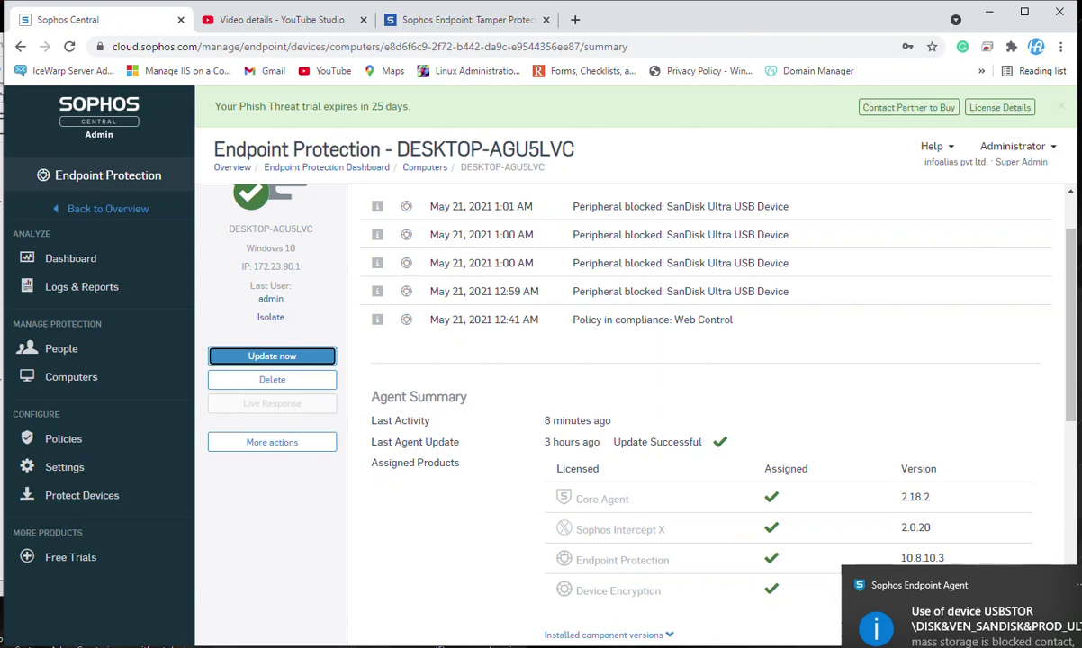
left_click(963, 620)
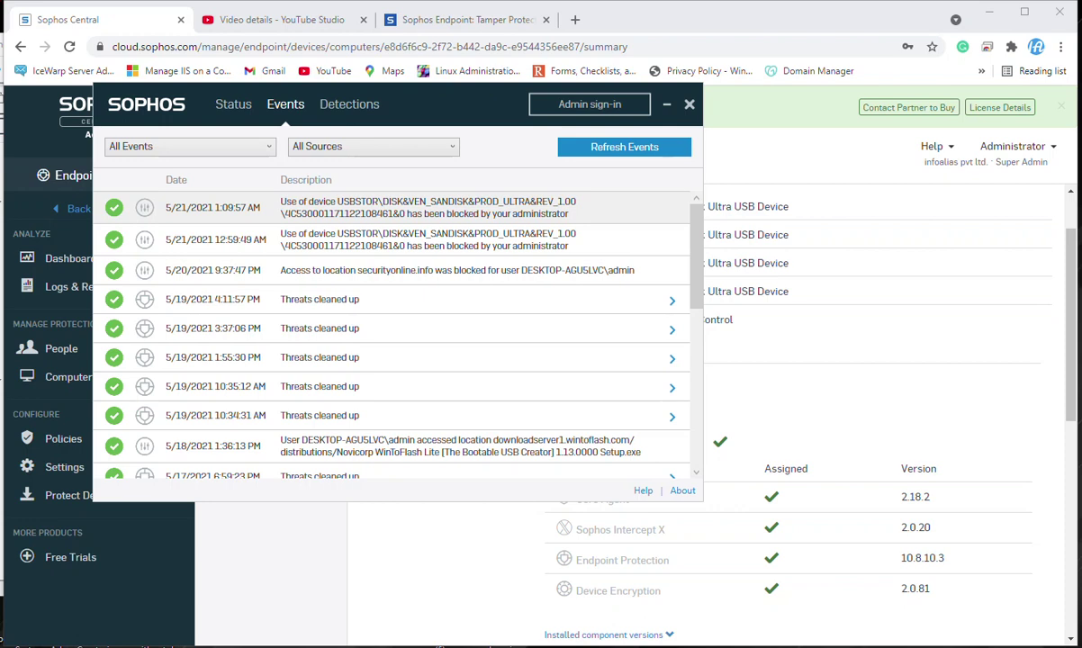
left_click(689, 104)
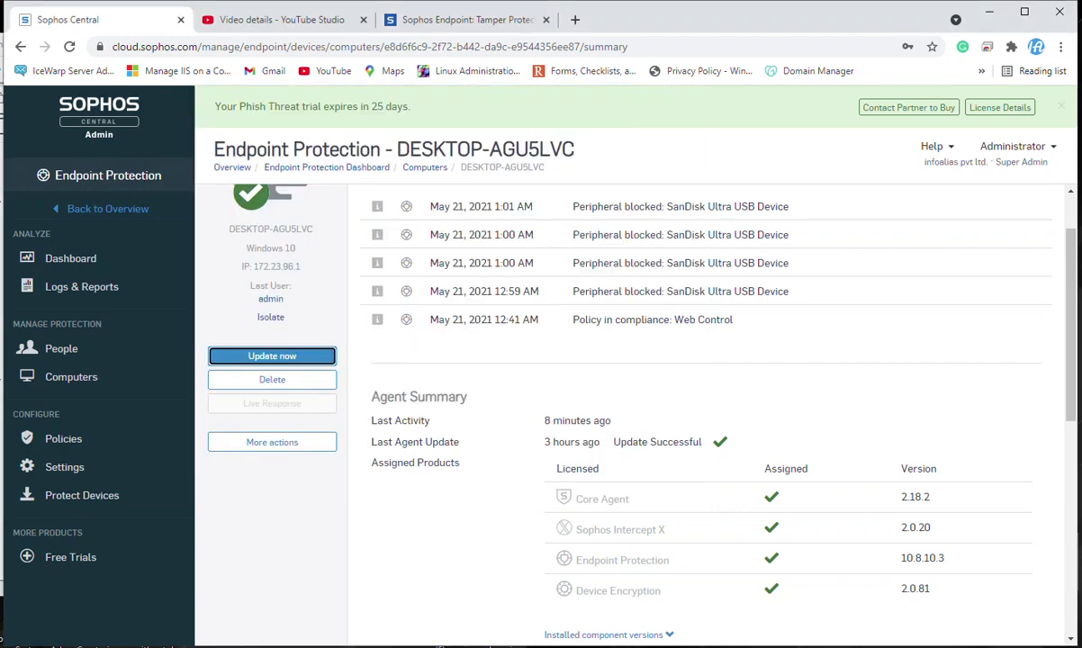
Check in File Explorer's This PC whether the USB drive is still listed among the devices and drives.
key("super+e")
scroll(397, 486, "down", 1)
scroll(540, 504, "up", 1)
scroll(388, 486, "down", 1)
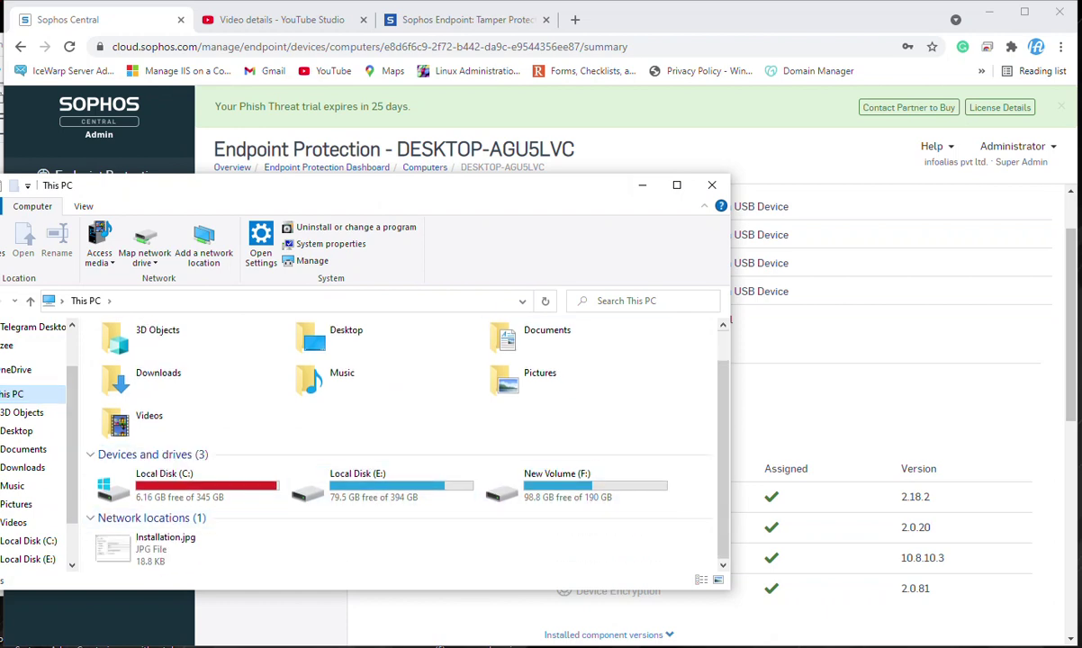
left_click(642, 185)
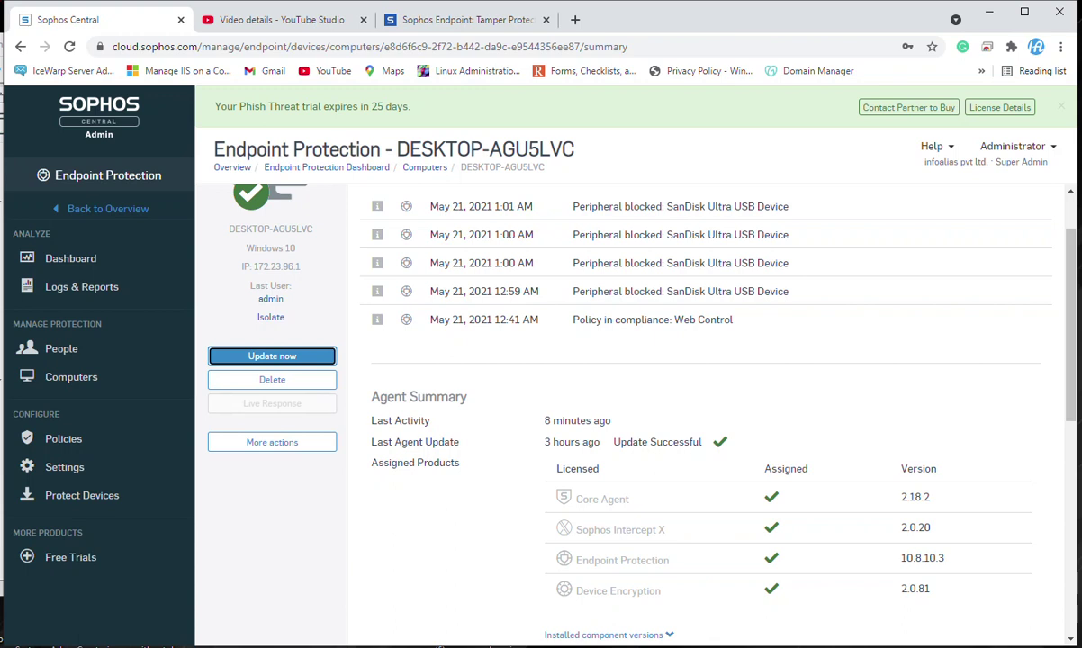
Reopen the settings of Base Policy - Peripheral Control in Sophos Central.
left_click(63, 439)
scroll(628, 378, "down", 2)
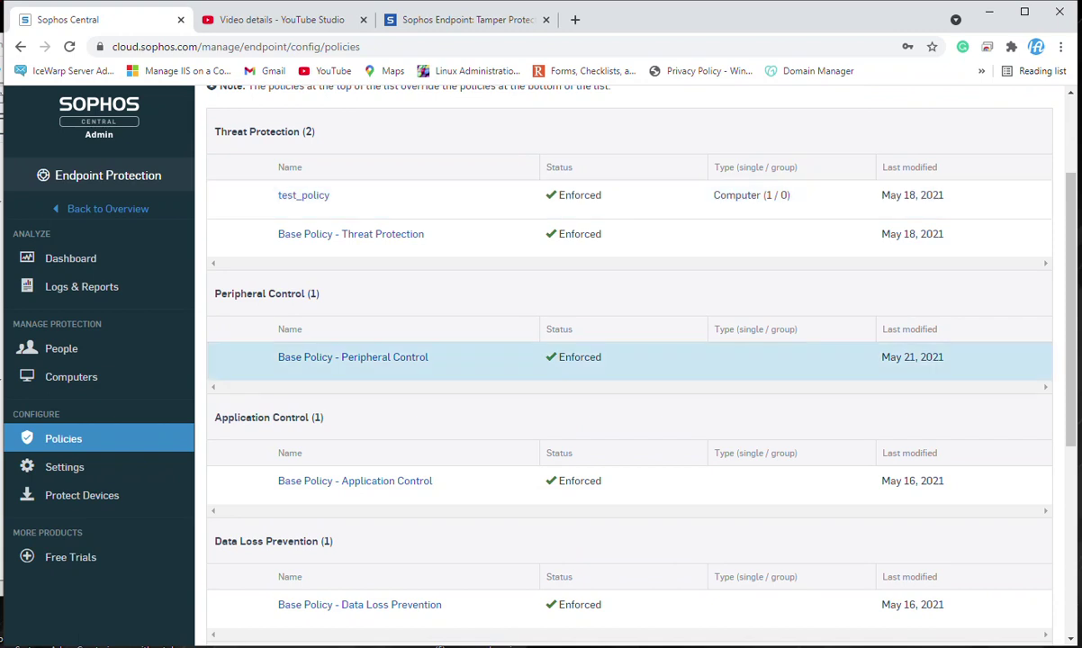
left_click(353, 358)
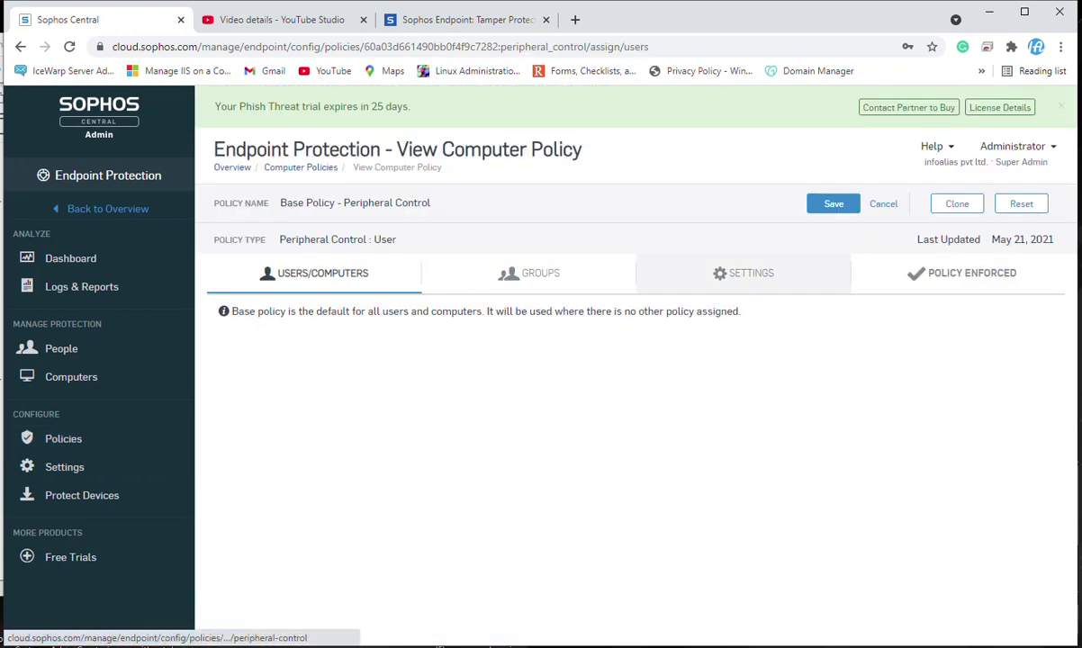
left_click(743, 273)
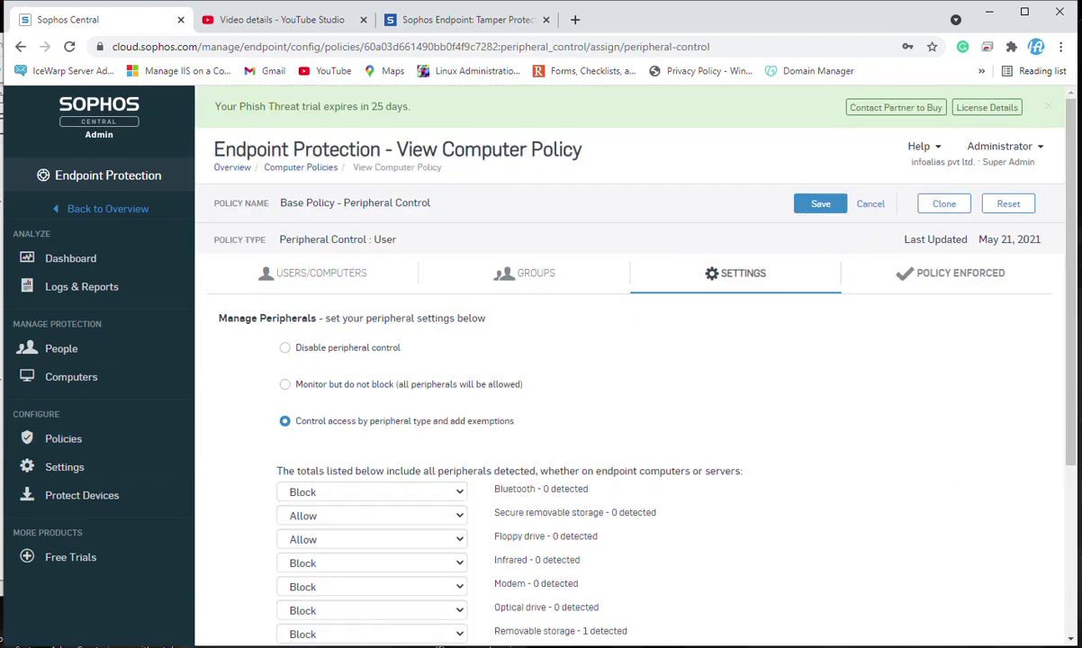
scroll(630, 360, "down", 3)
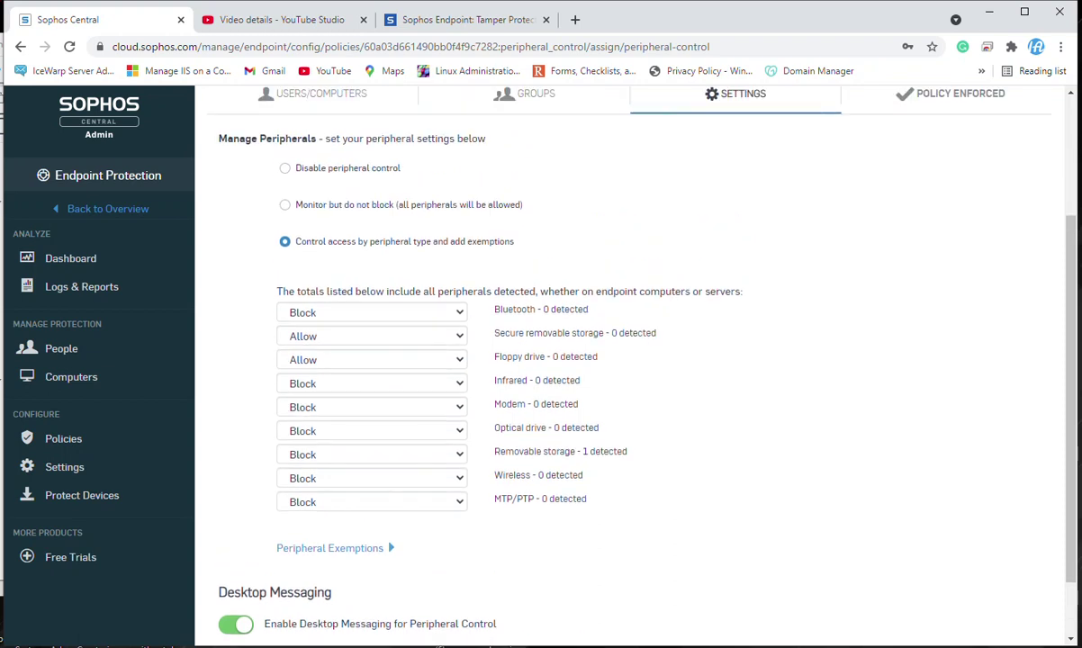
Add the detected SanDisk Ultra USB Device removable storage to the policy's peripheral exemptions.
left_click(334, 548)
scroll(631, 360, "down", 3)
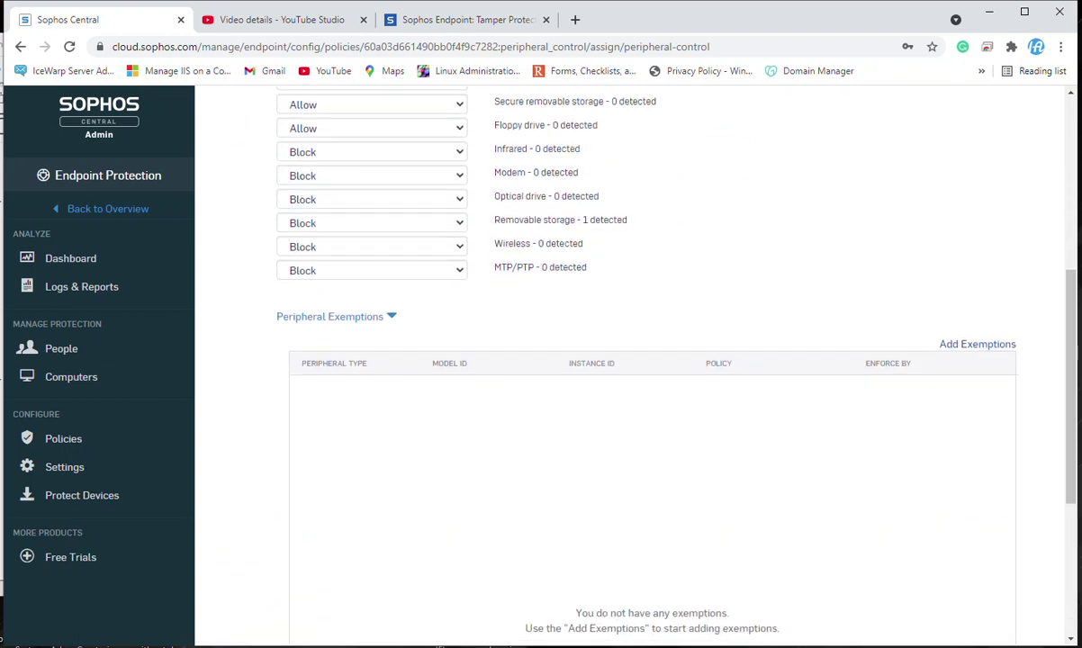
left_click(977, 344)
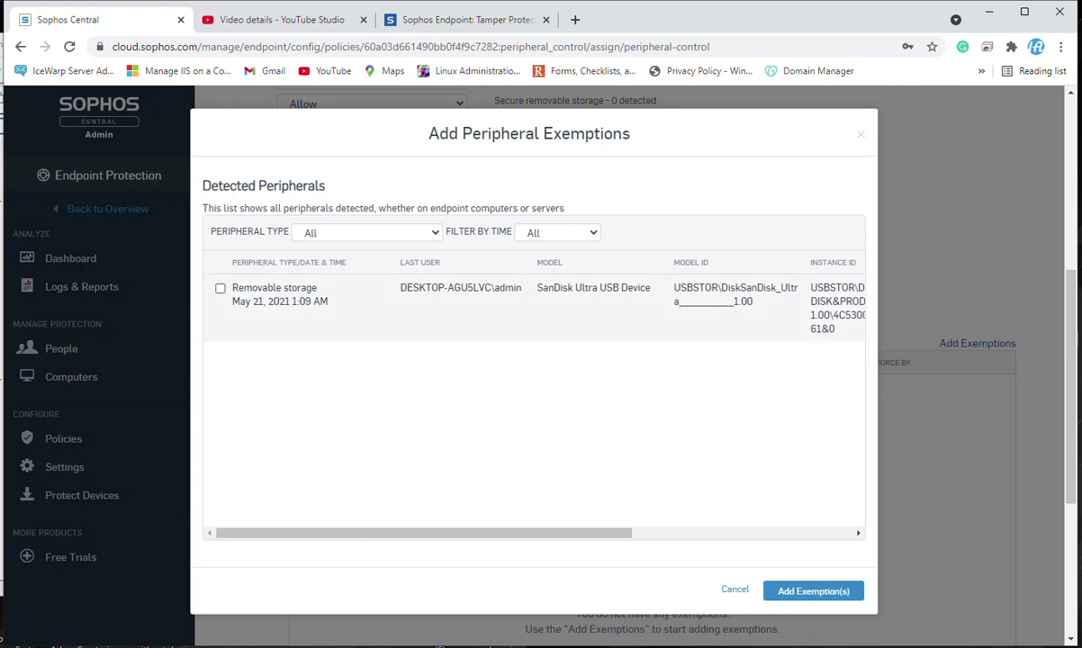
left_click(219, 288)
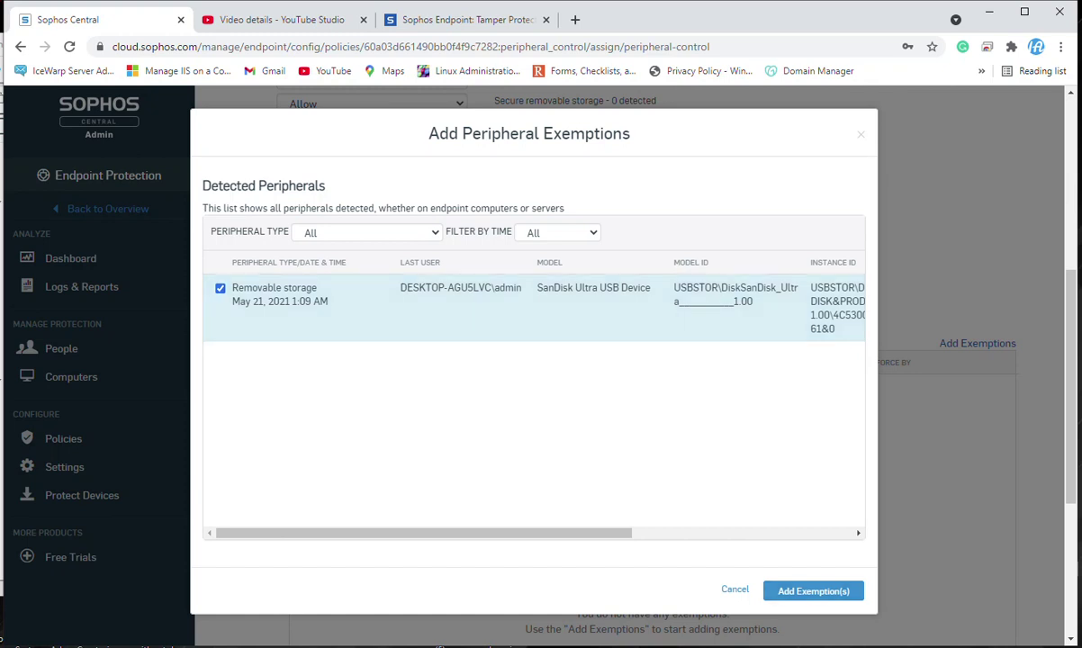
left_click(812, 591)
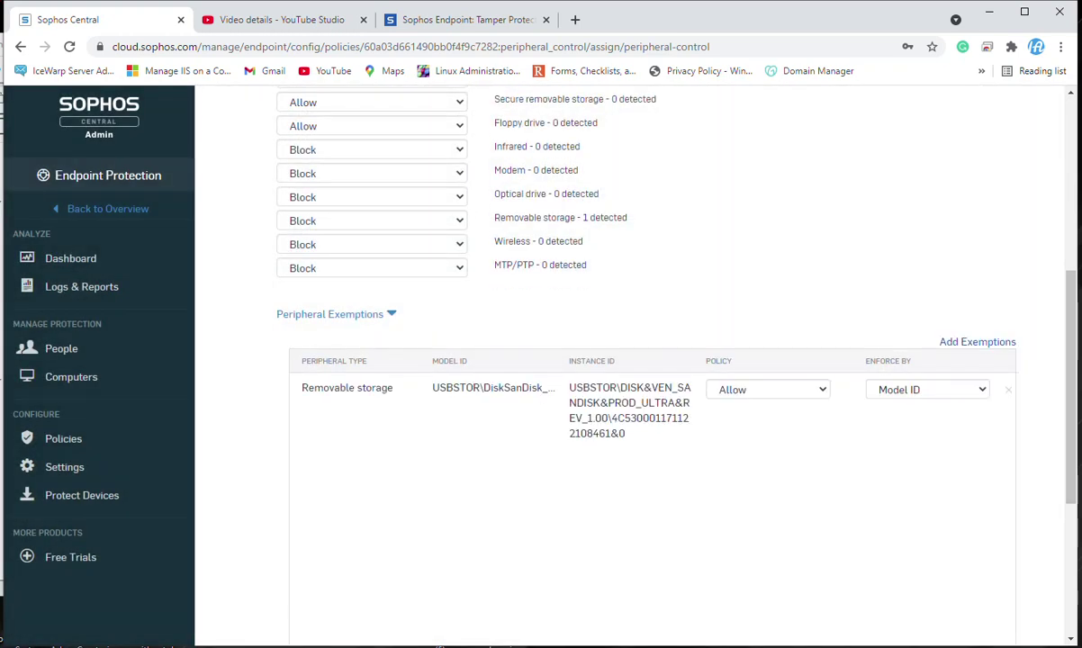
Review the exemption and save Base Policy - Peripheral Control with the exemption's Allow policy enforced by Model ID.
scroll(631, 360, "down", 3)
scroll(630, 360, "up", 3)
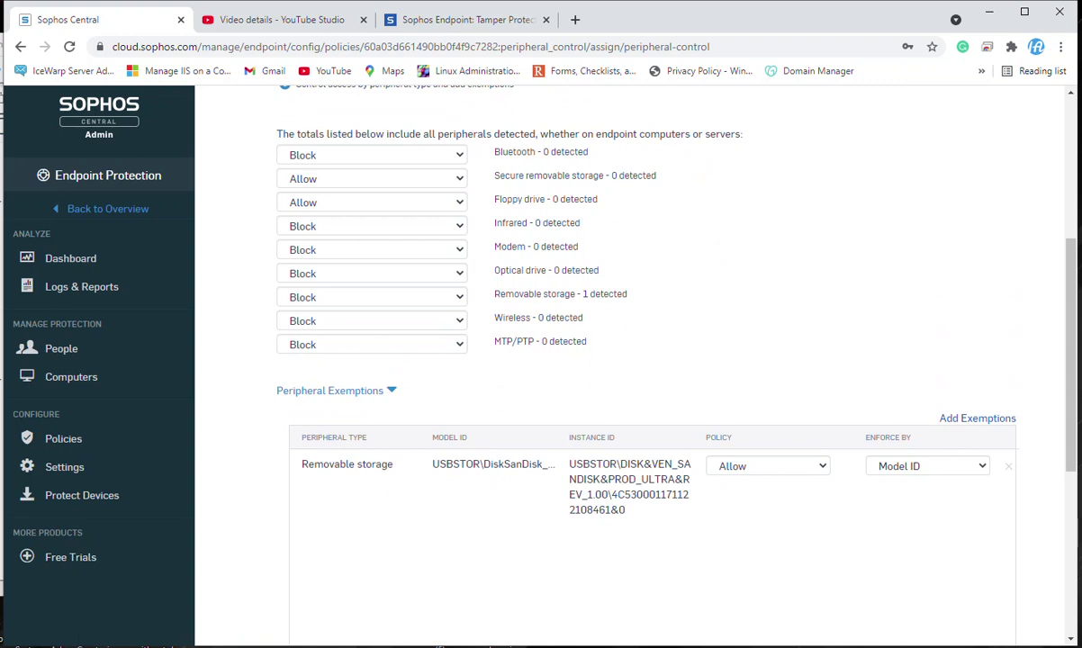
scroll(630, 360, "up", 1)
scroll(630, 360, "up", 3)
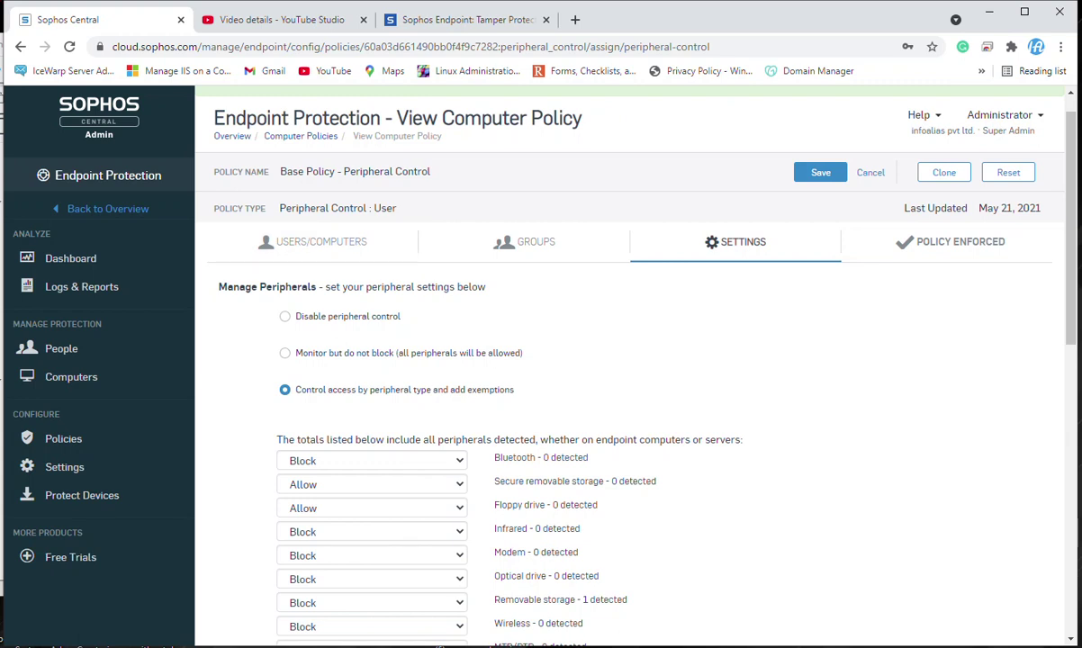
left_click(820, 172)
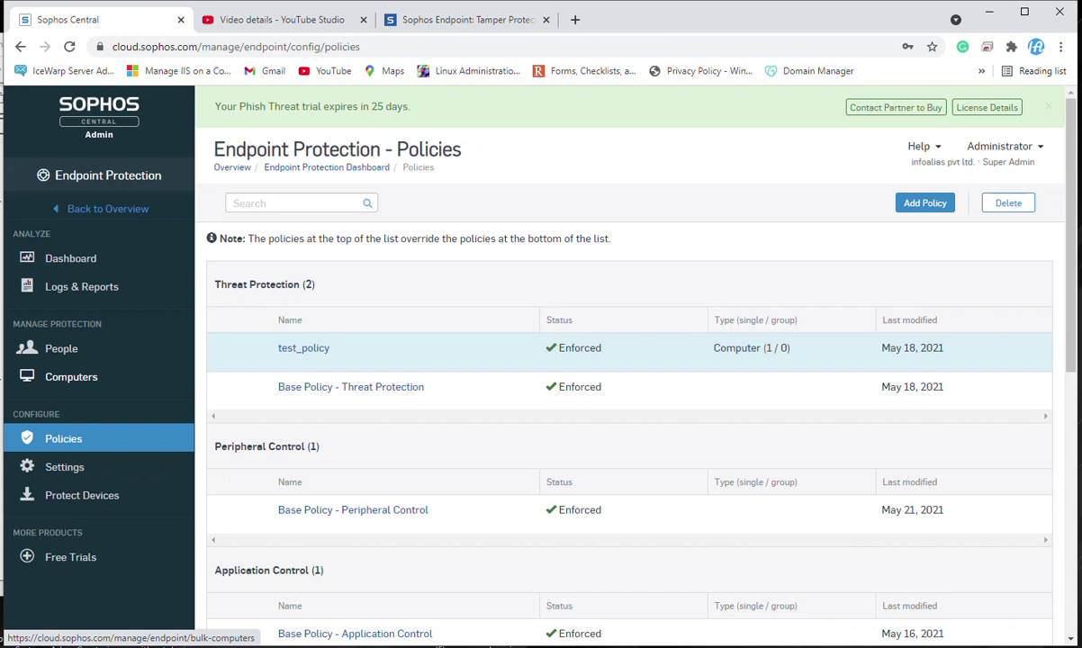
Open the computer DESKTOP-AGU5LVC in Endpoint Protection and trigger immediate software updates for it.
left_click(71, 377)
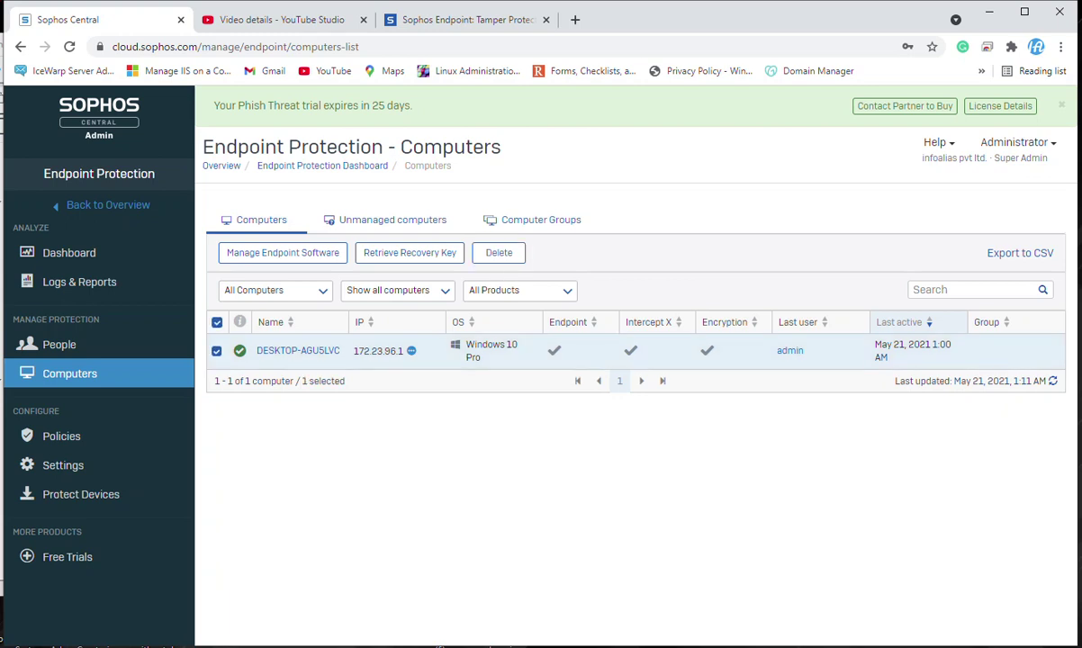
left_click(306, 351)
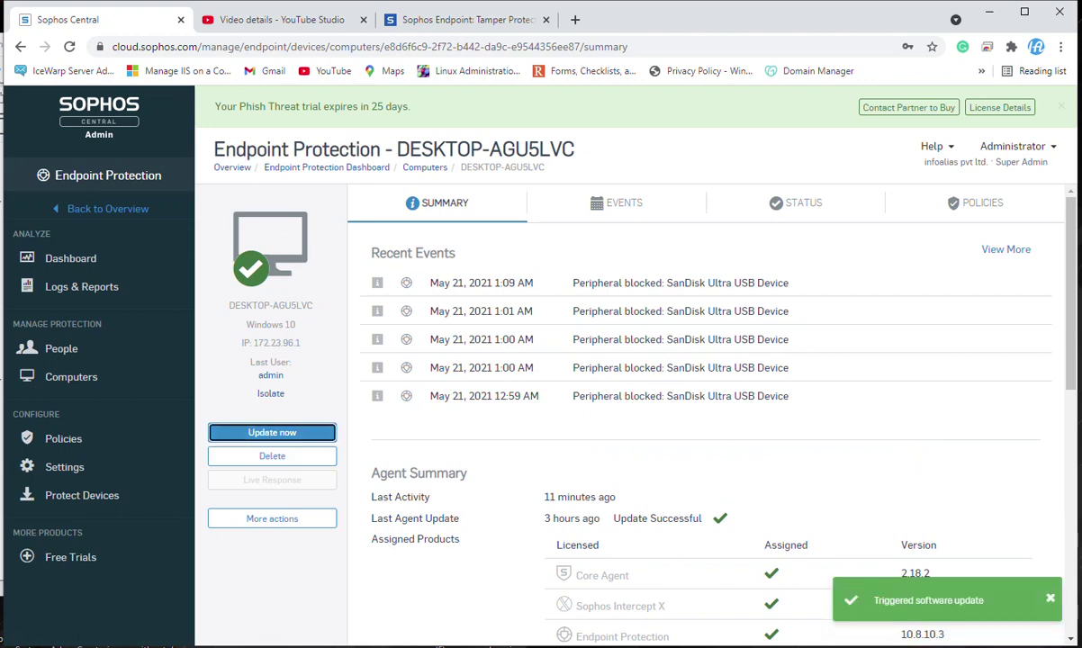
key("Return")
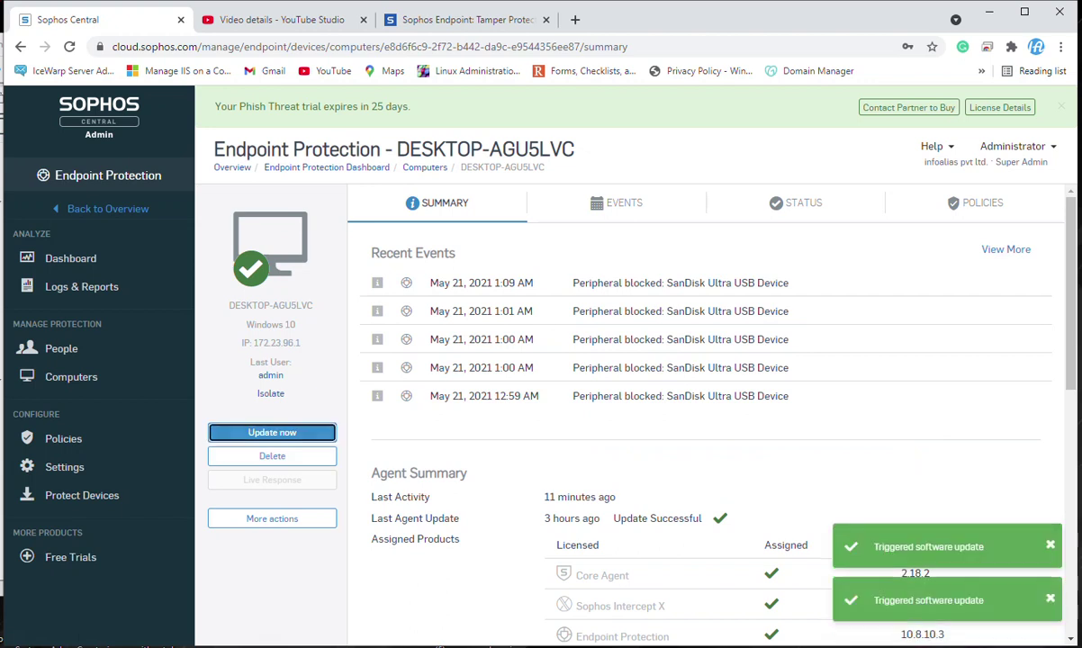
key("Return")
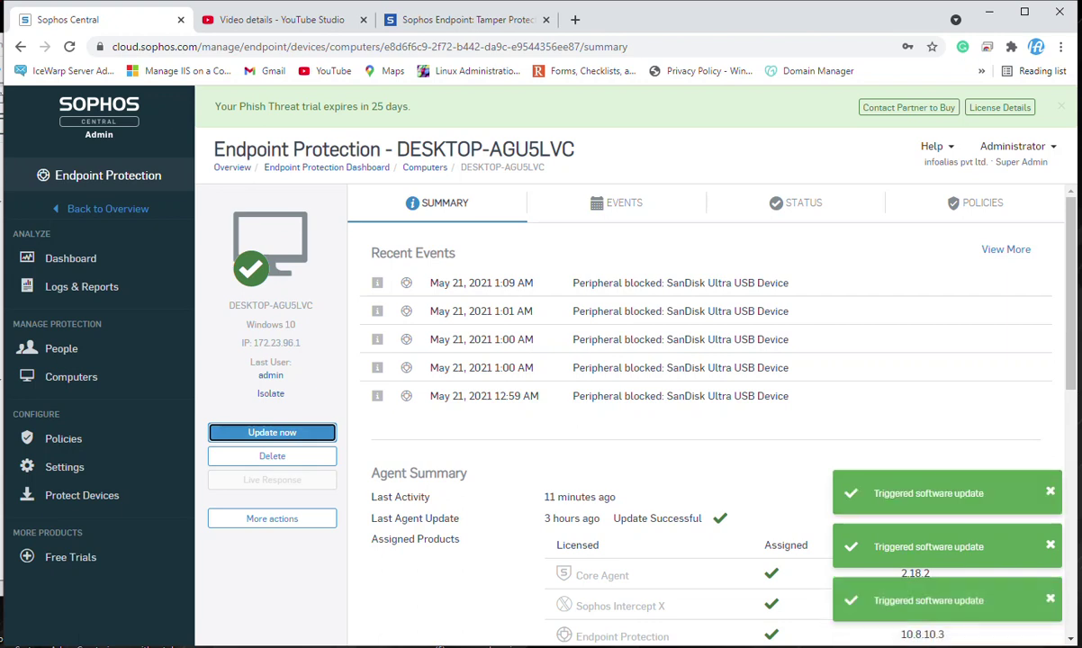
Switch to File Explorer and check whether the contents of USB Drive (J:) can be accessed from This PC.
key("super+e")
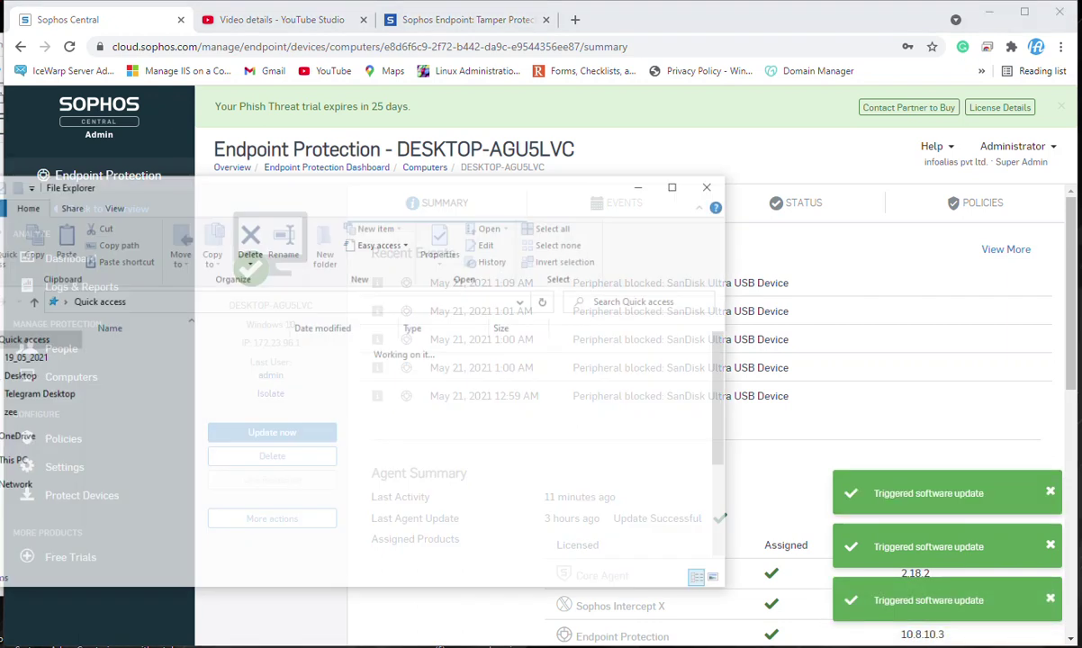
left_click(20, 461)
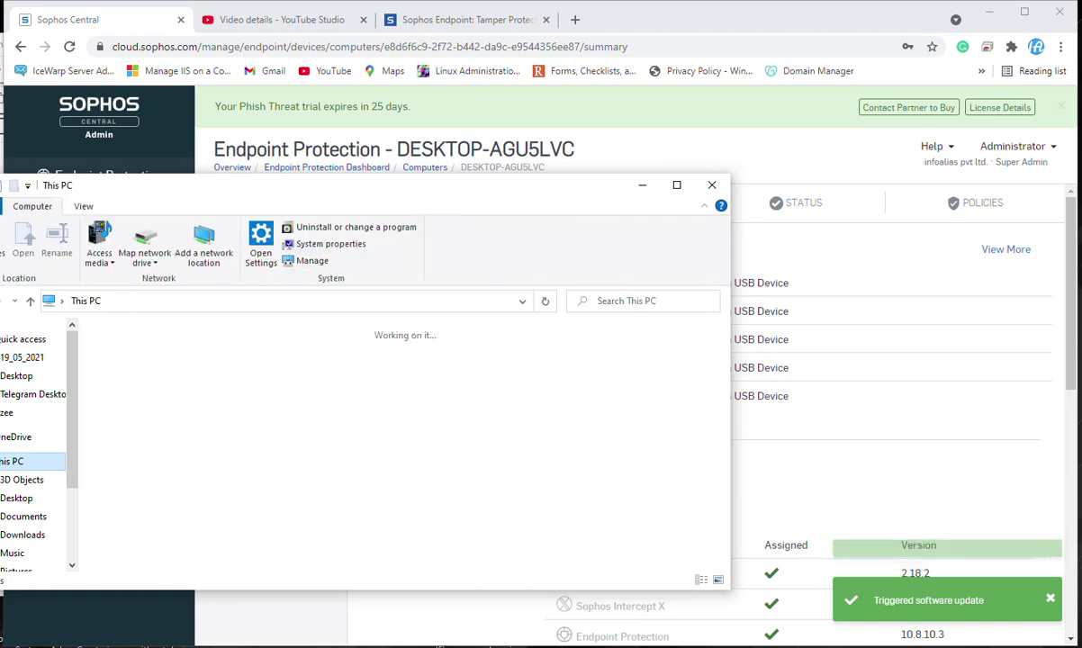
scroll(184, 513, "down", 1)
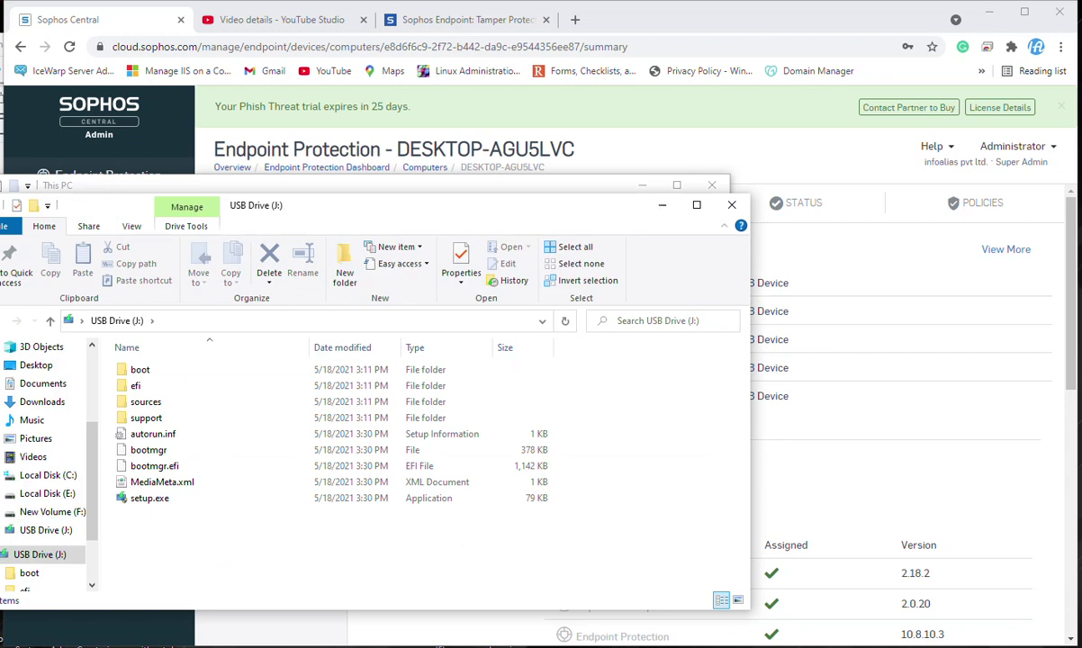
left_click_drag(405, 205, 451, 118)
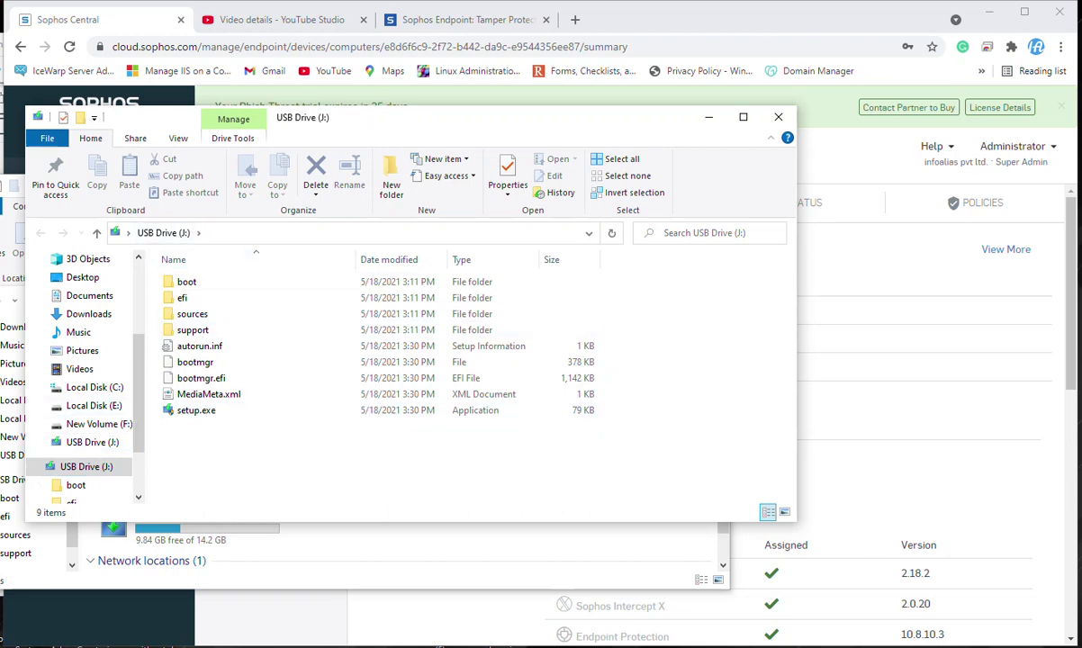
Test write access by creating a folder and a text document with default names on USB Drive (J:), and close the File Explorer windows.
right_click(271, 446)
mouse_move(306, 613)
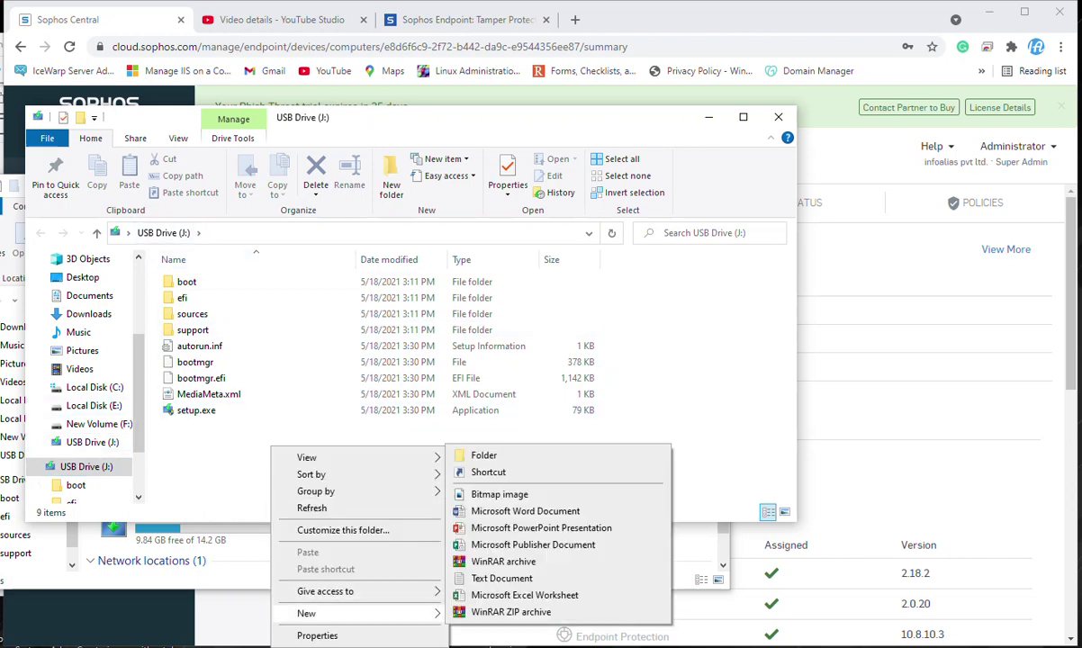
left_click(484, 456)
right_click(264, 471)
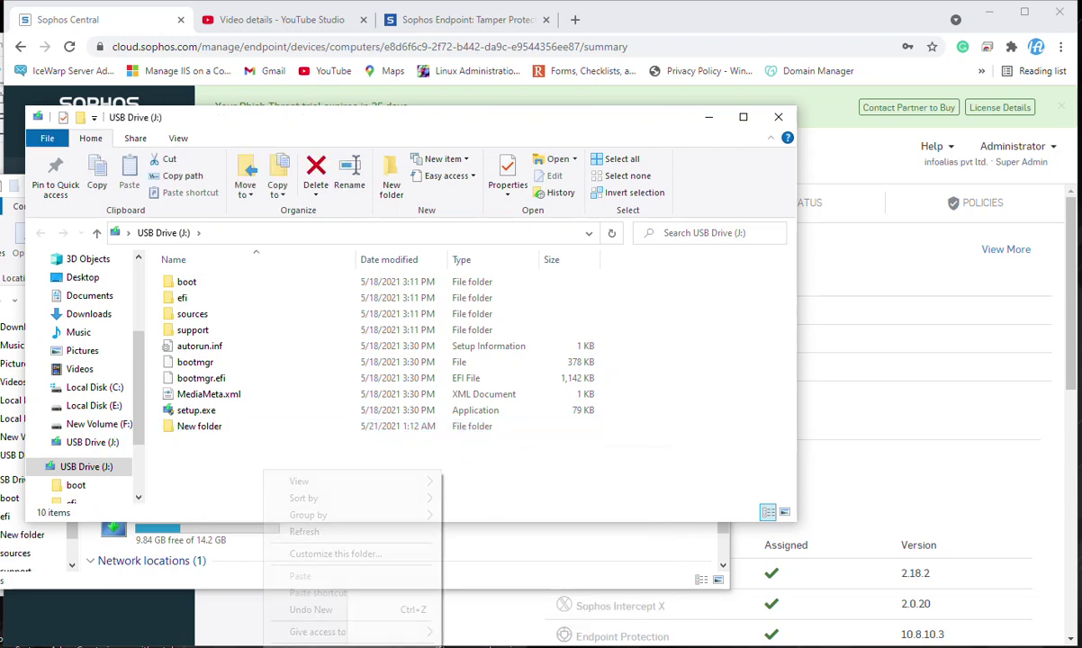
mouse_move(351, 647)
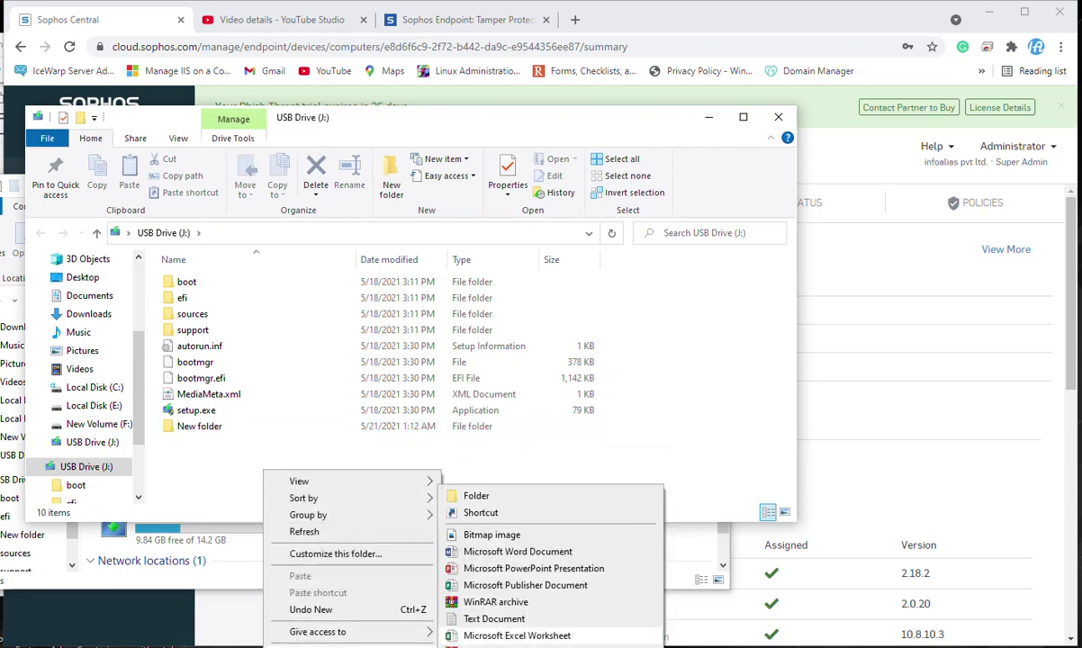
left_click(495, 618)
key("Return")
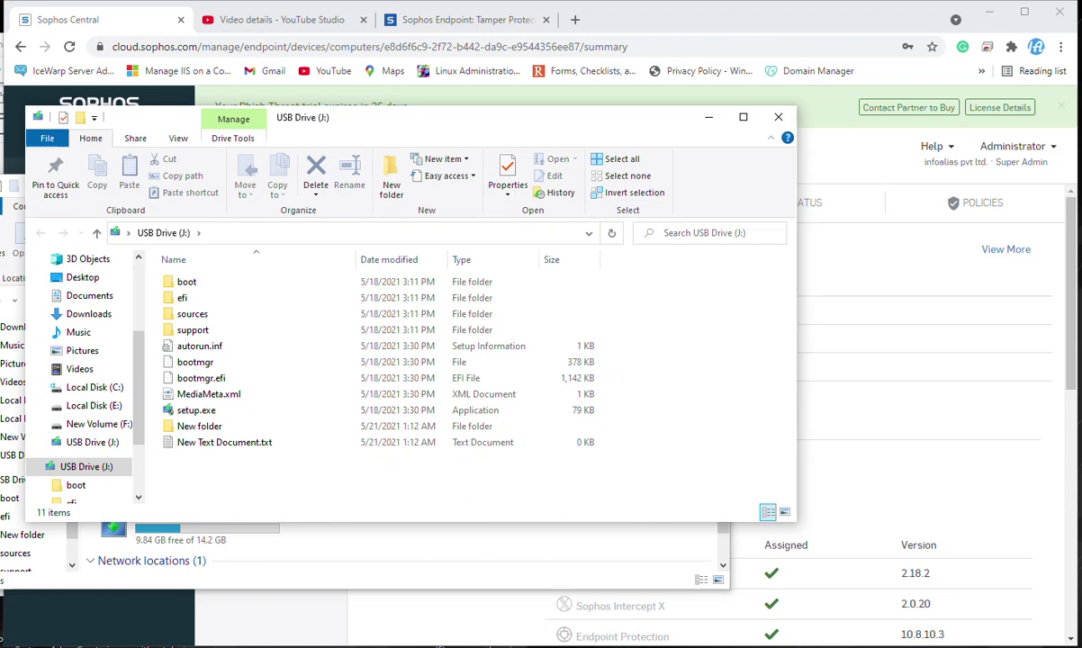
left_click(778, 116)
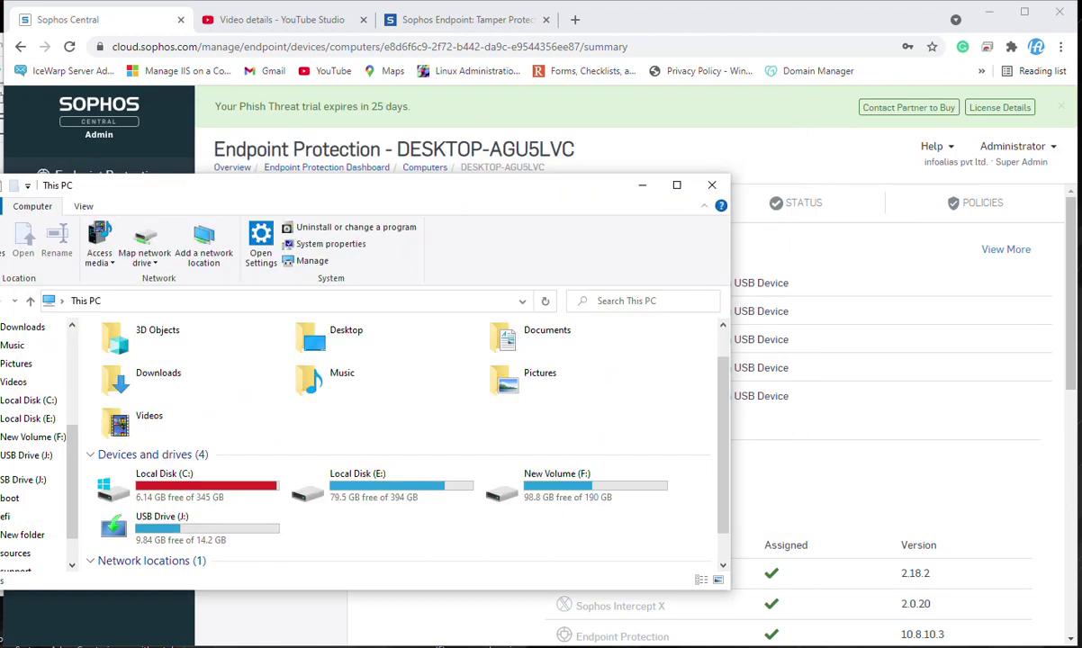
left_click(712, 185)
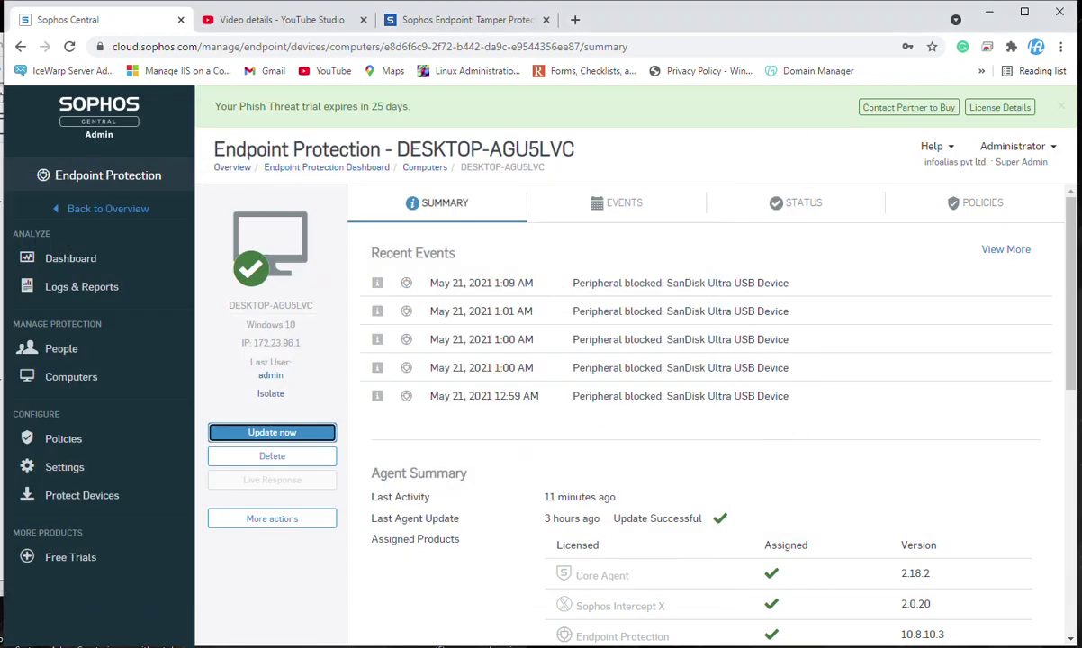